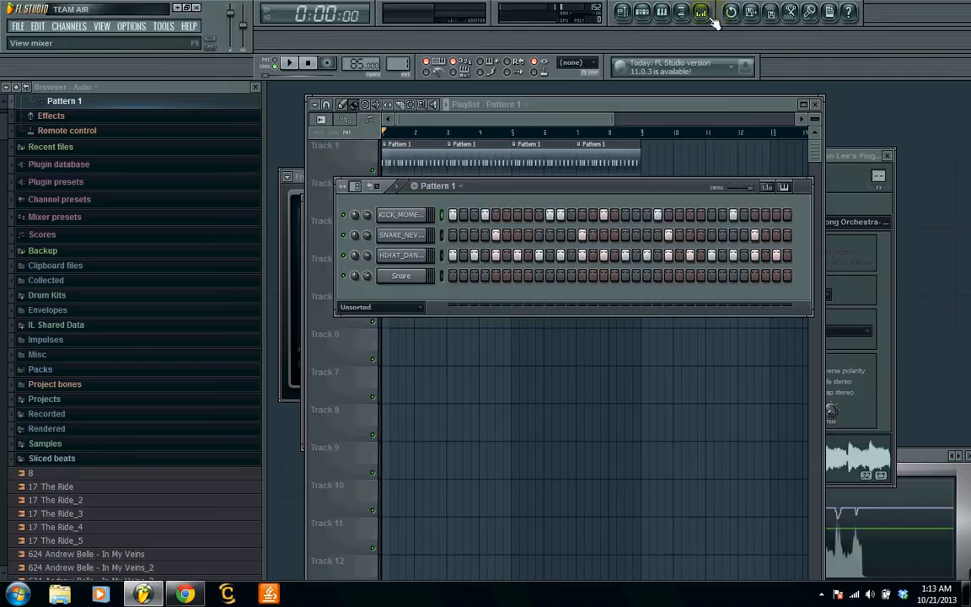
- Mute Track 2 in the playlist and play the drum pattern alone while raising the system volume
click(559, 119)
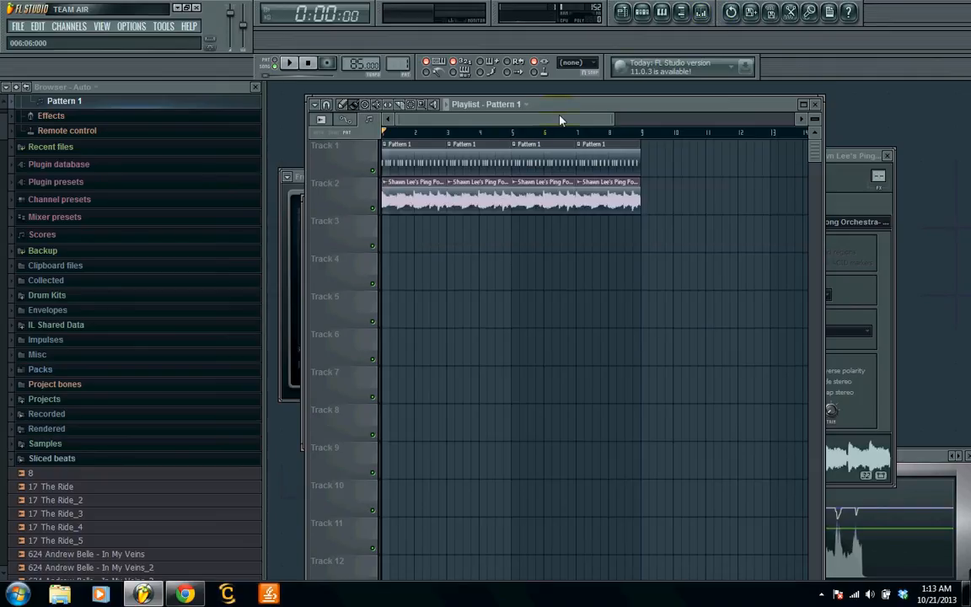
click(372, 209)
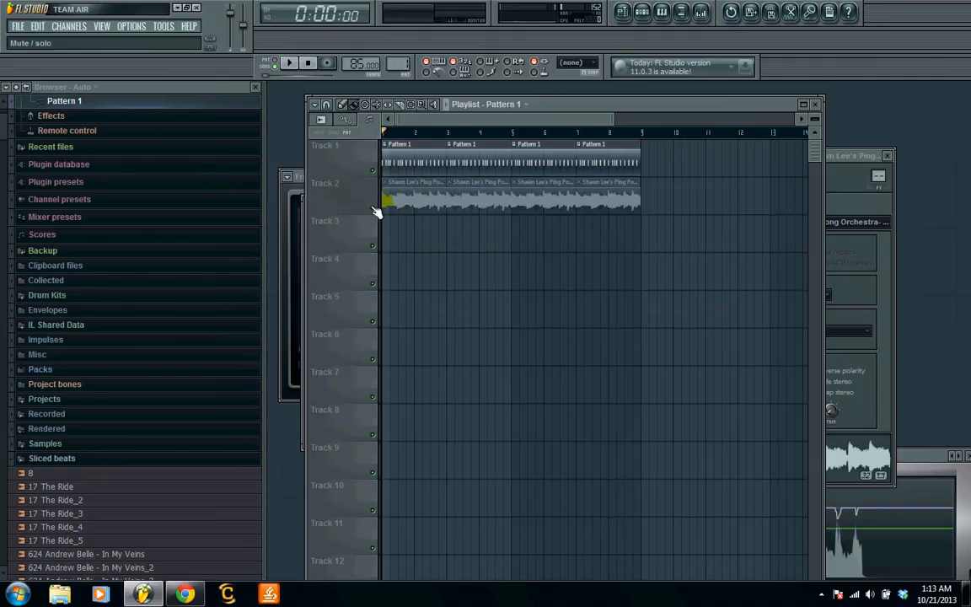
key(space)
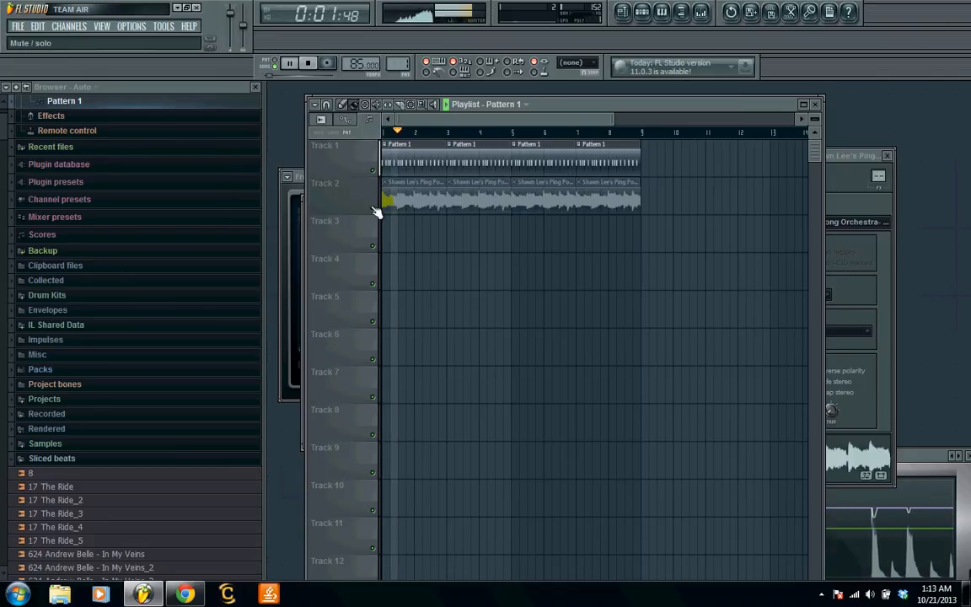
key(XF86AudioRaiseVolume)
key(XF86AudioRaiseVolume)
key(XF86AudioRaiseVolume)
key(XF86AudioRaiseVolume)
key(XF86AudioRaiseVolume)
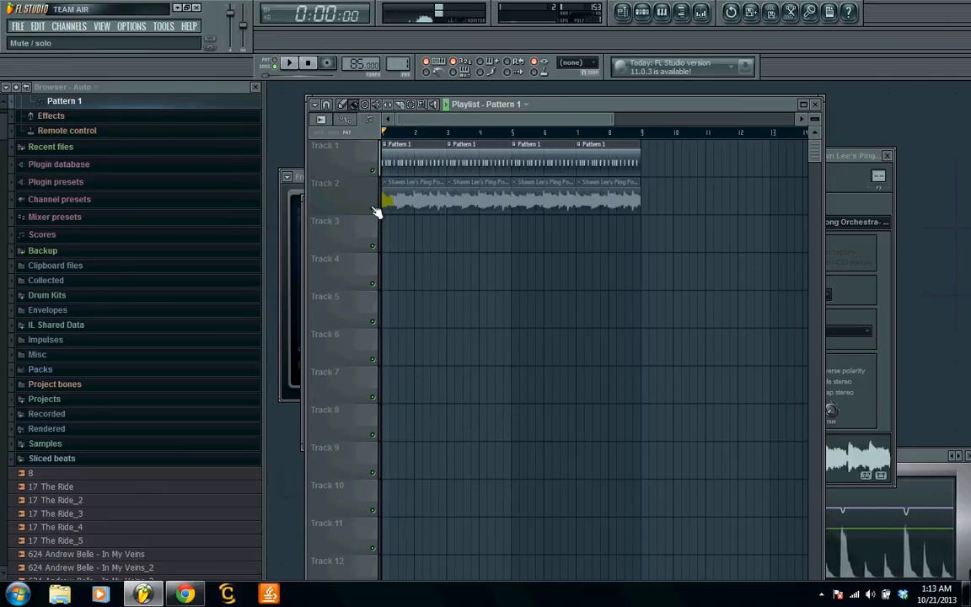
key(space)
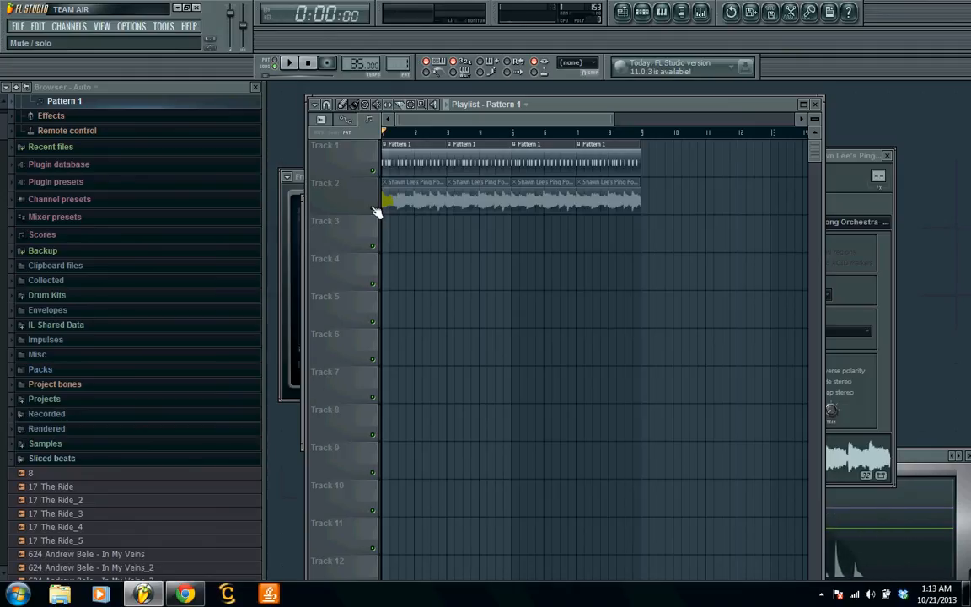
- Unmute Track 2 and play the sample together with the drums
click(376, 211)
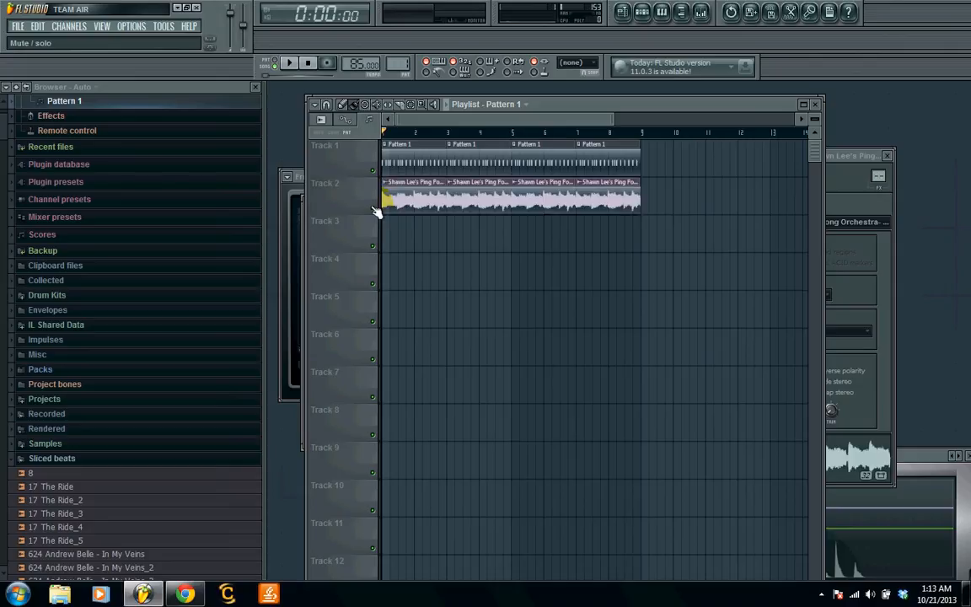
key(space)
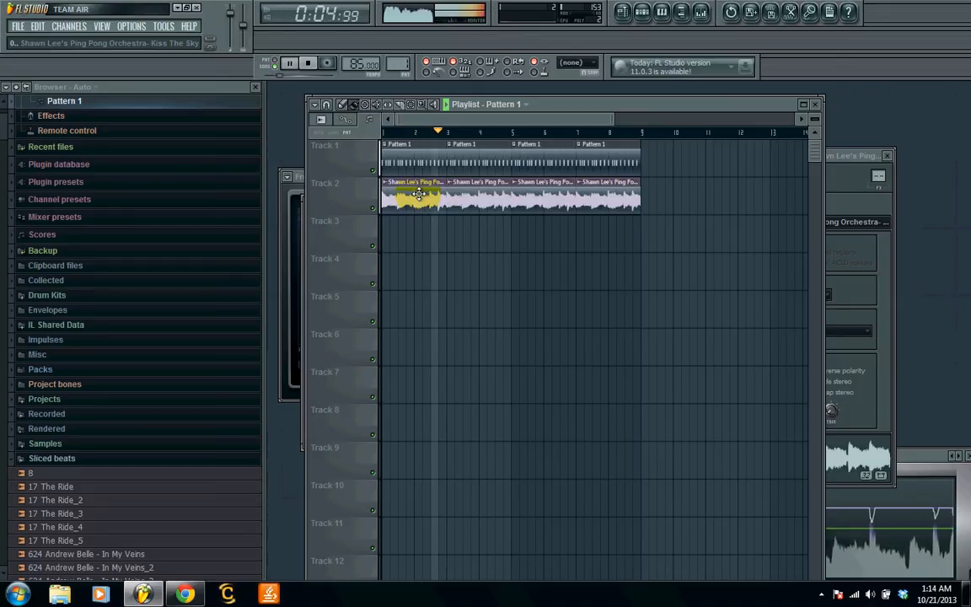
key(space)
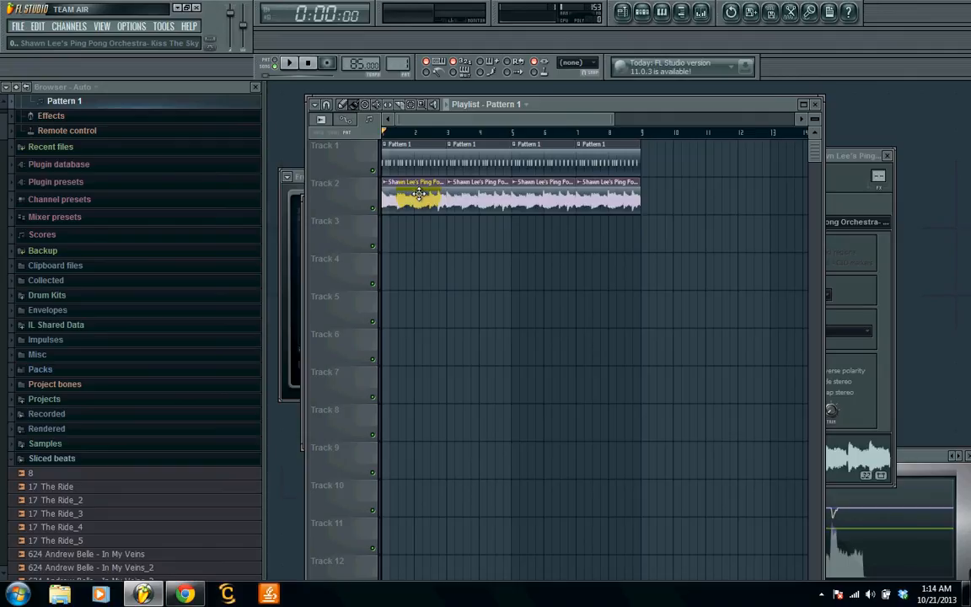
- Route the Shawn Lee's Ping Pong Orchestra sample to mixer track 4 and raise that track's volume to 74% (-6.1 dB) during playback
click(418, 195)
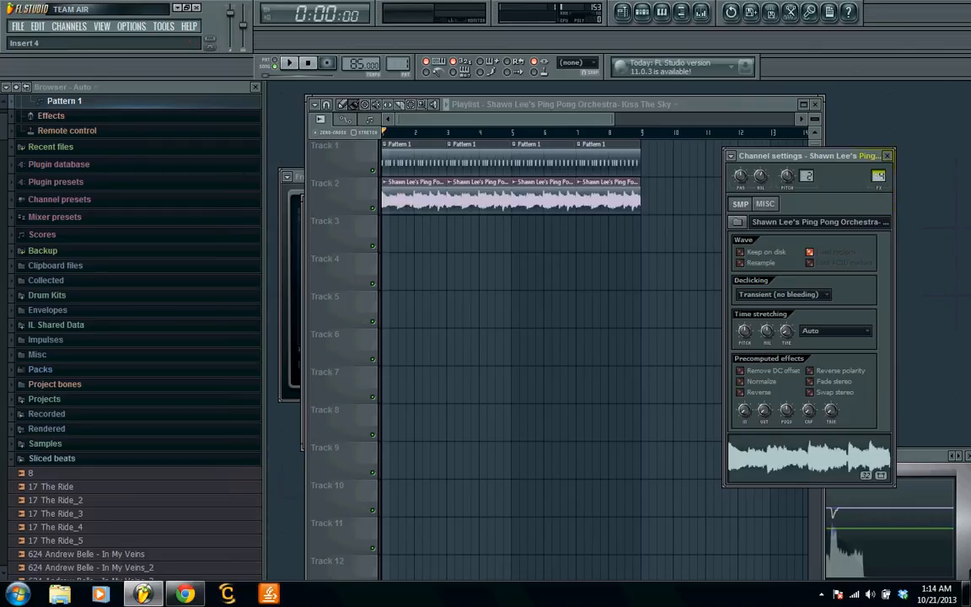
click(701, 12)
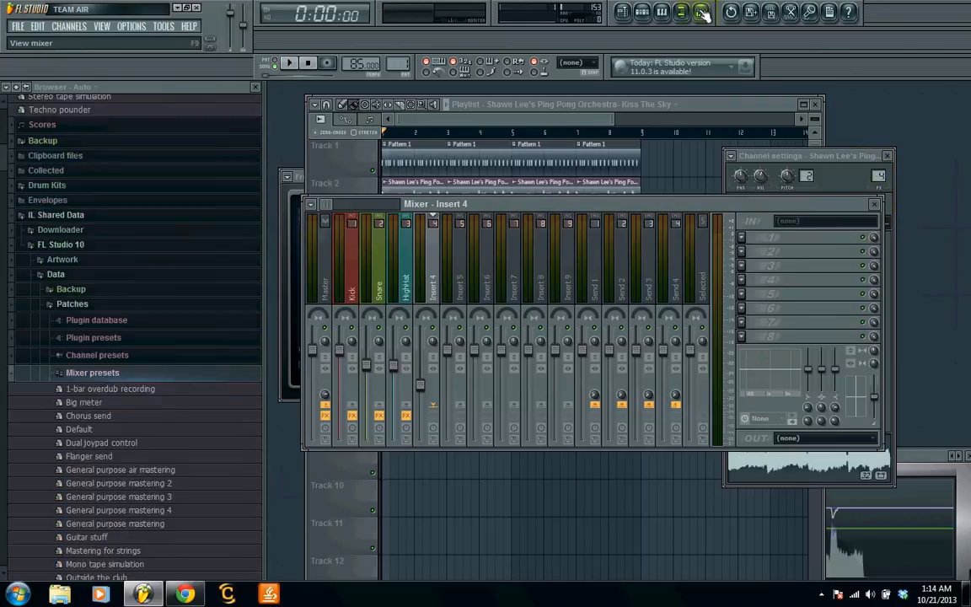
key(space)
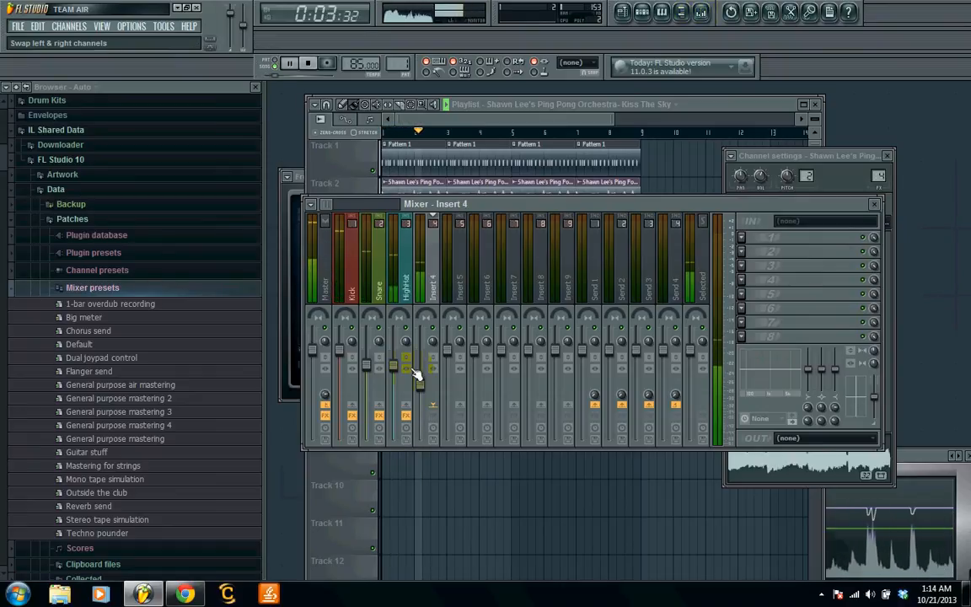
drag(418, 384, 418, 371)
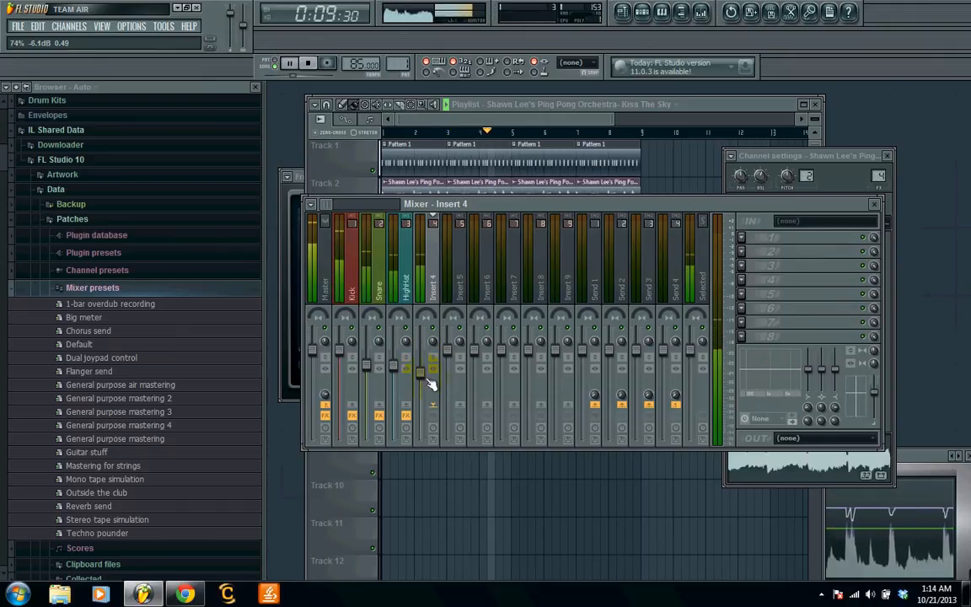
key(space)
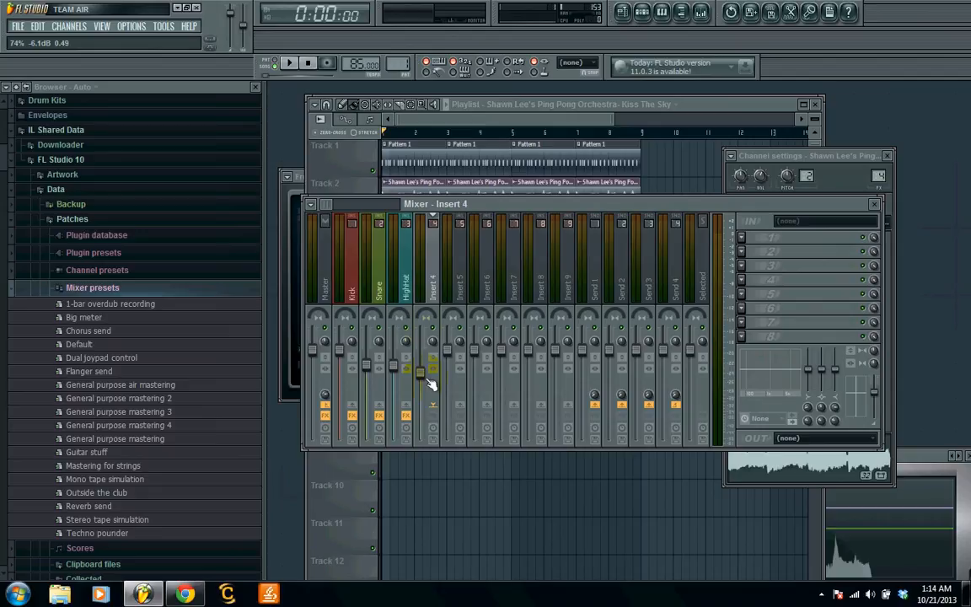
- Rename mixer track Insert 4 to SAMPLE and colour it purple
right_click(439, 216)
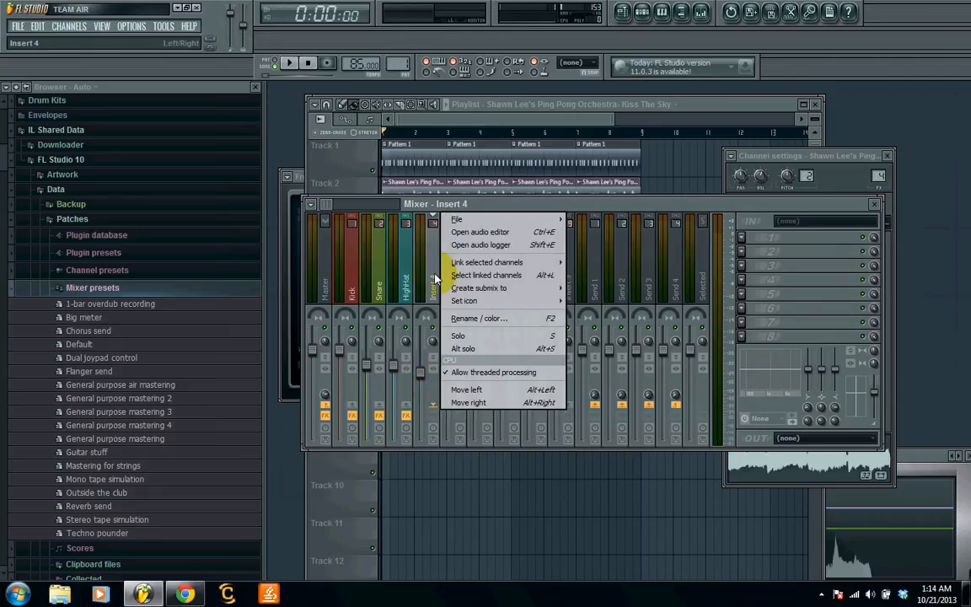
click(492, 324)
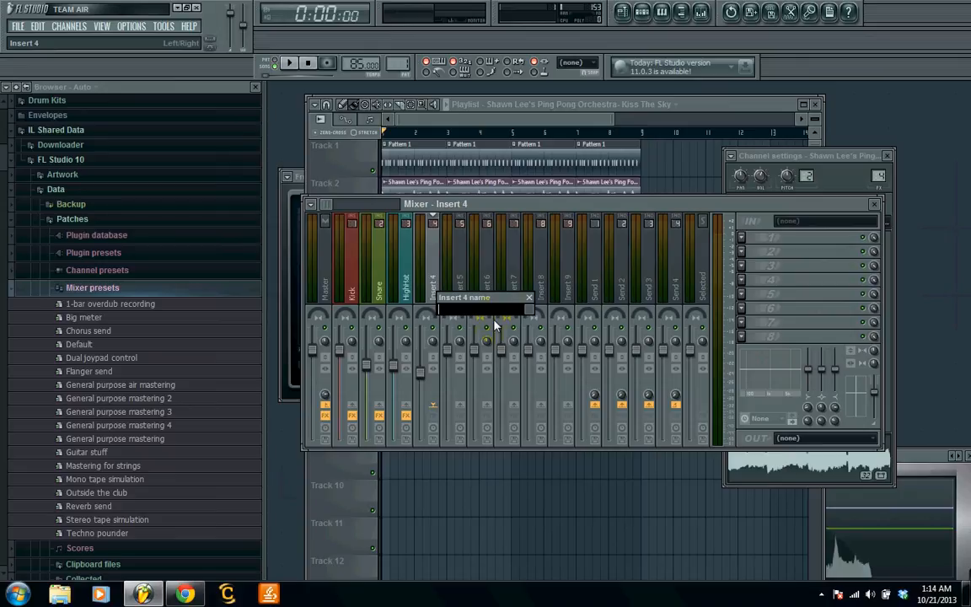
text(SAMPLE)
click(530, 310)
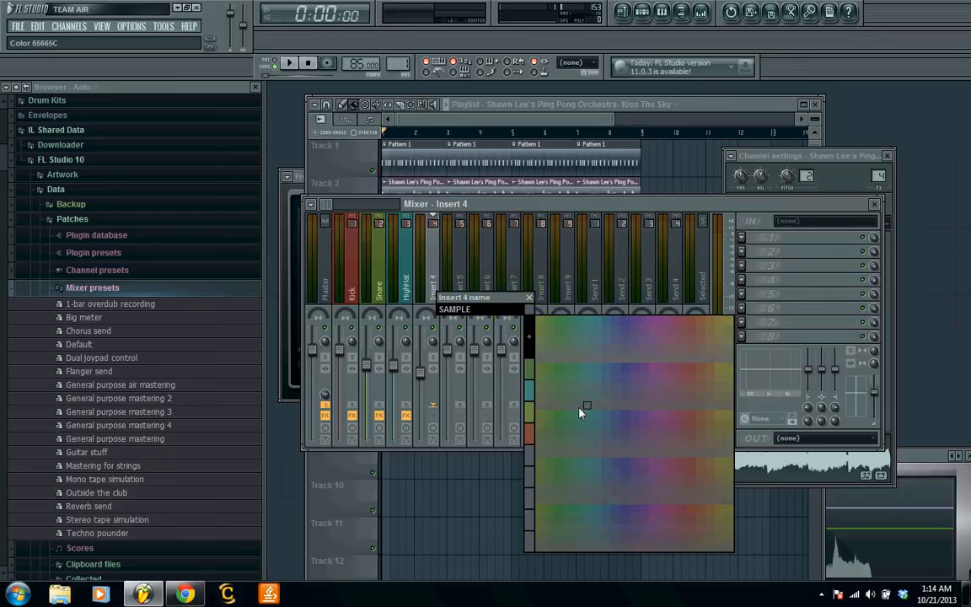
click(654, 371)
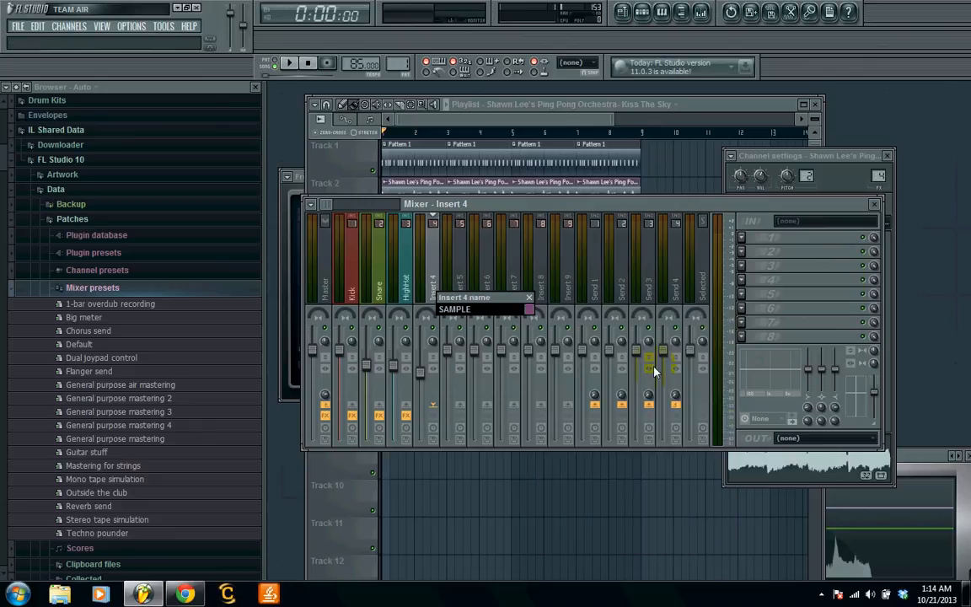
key(Return)
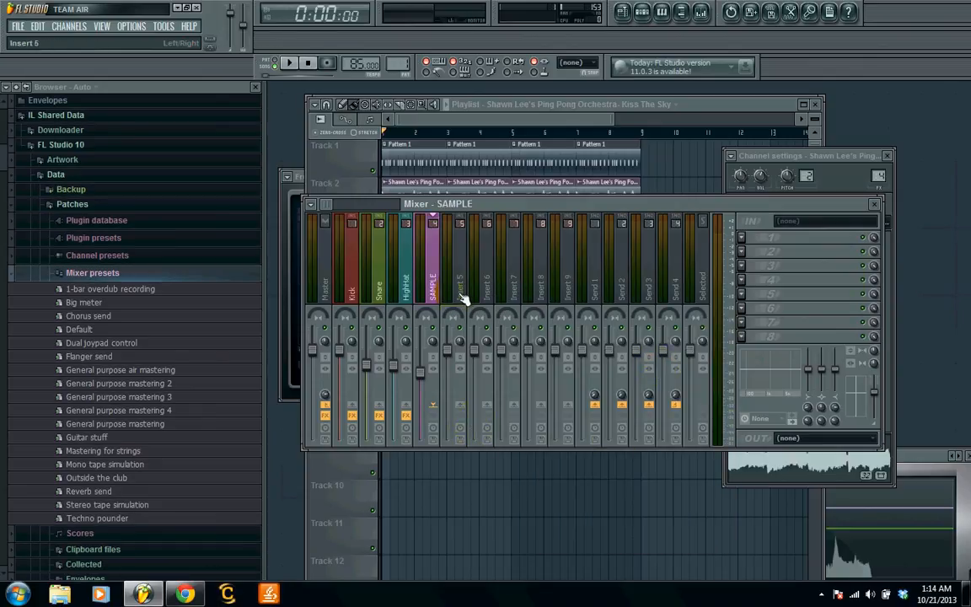
- Play the mix briefly and load Fruity Parametric EQ 2 into the SAMPLE track's second effect slot
key(space)
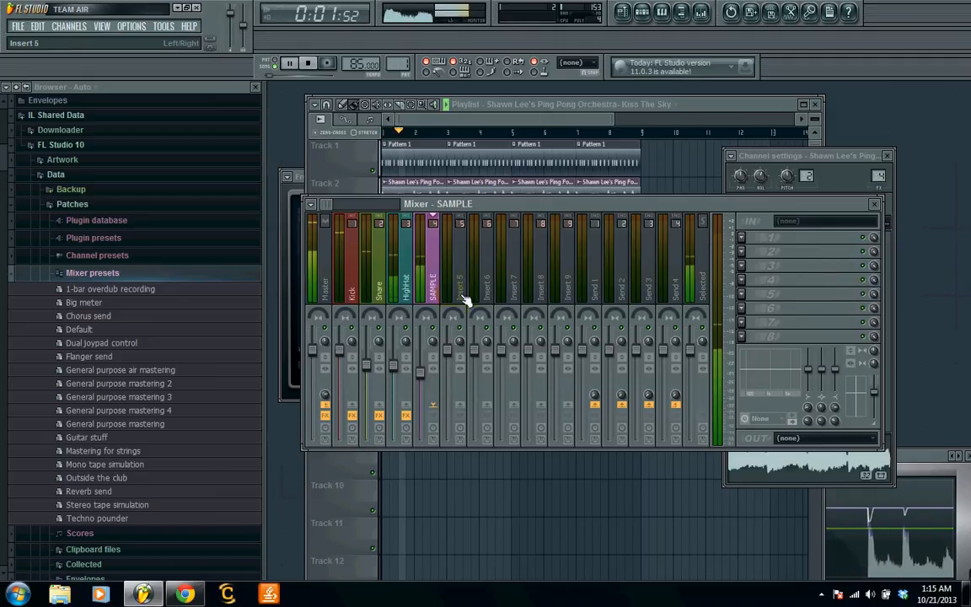
key(space)
click(742, 252)
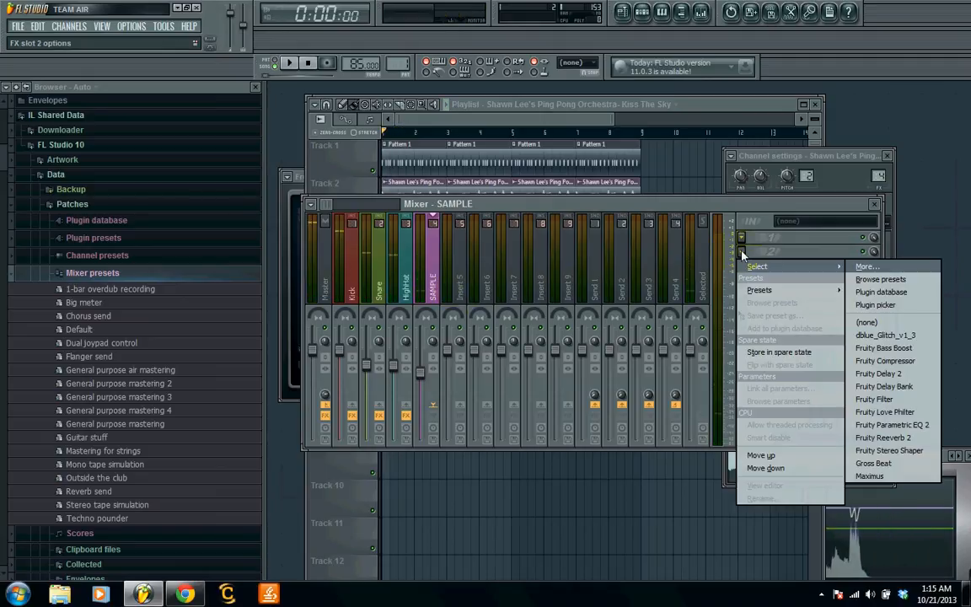
click(892, 425)
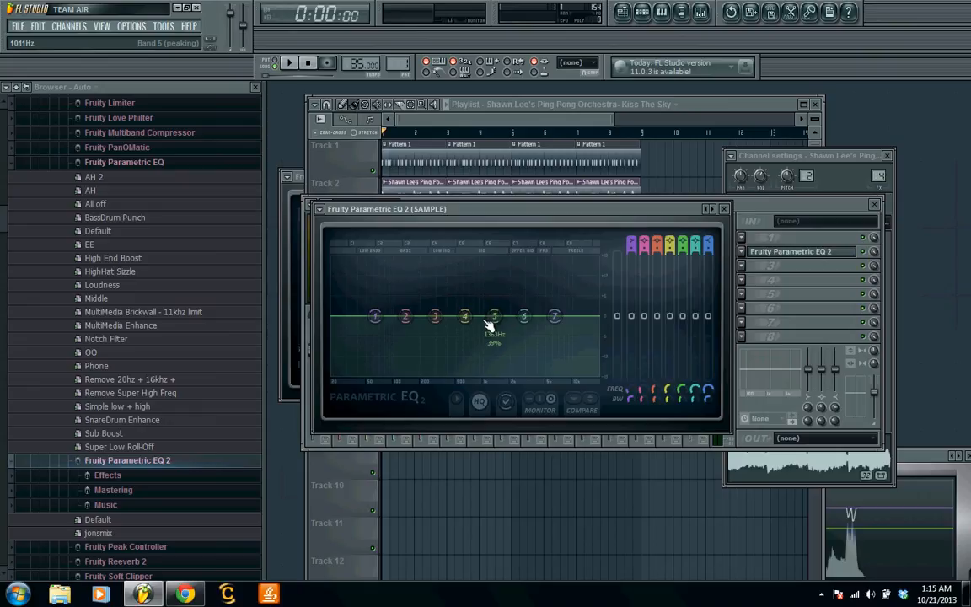
- Pull down bands 3 to 7 of the SAMPLE equalizer and raise the track's volume to its default level during playback
drag(554, 315, 557, 367)
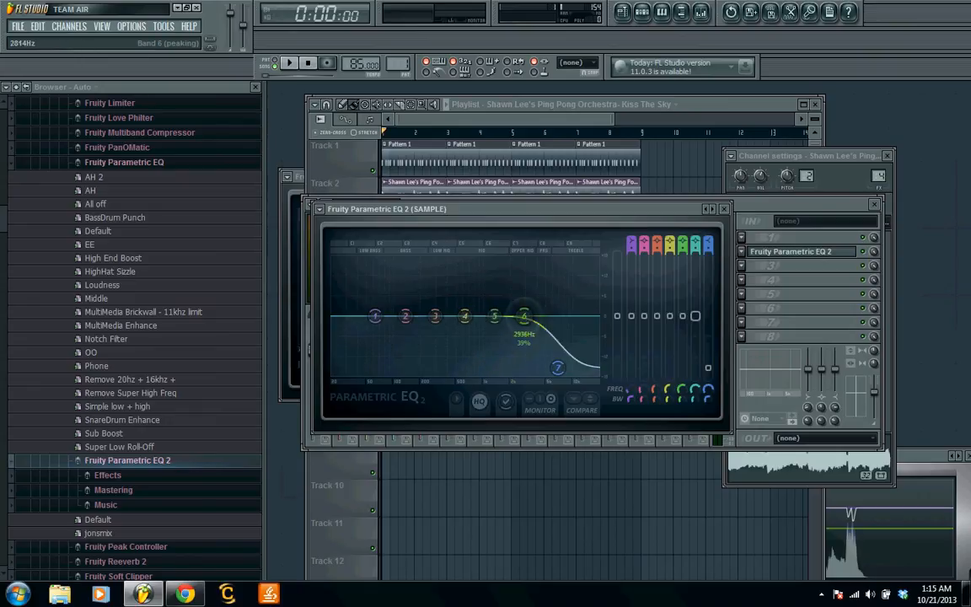
drag(523, 316, 424, 344)
key(space)
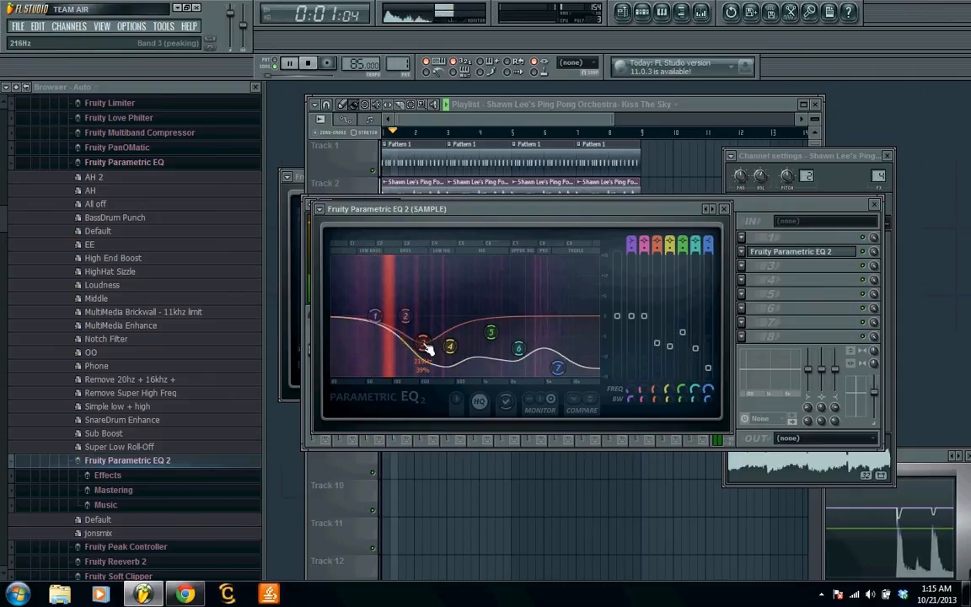
click(876, 398)
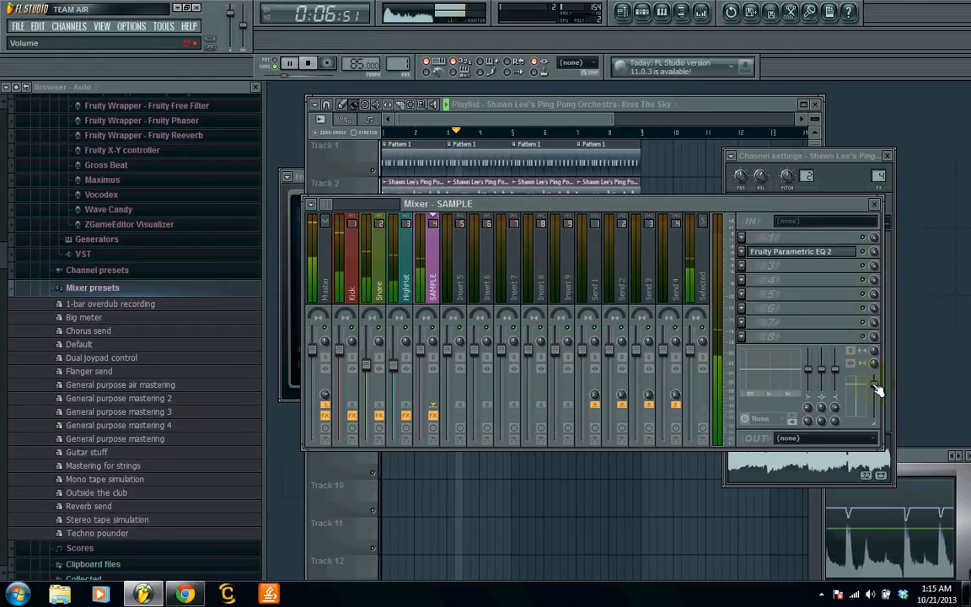
- Bring the SAMPLE equalizer bands back close to flat, with slight boosts on bands 3 and 5 and a slight cut on band 7
click(801, 258)
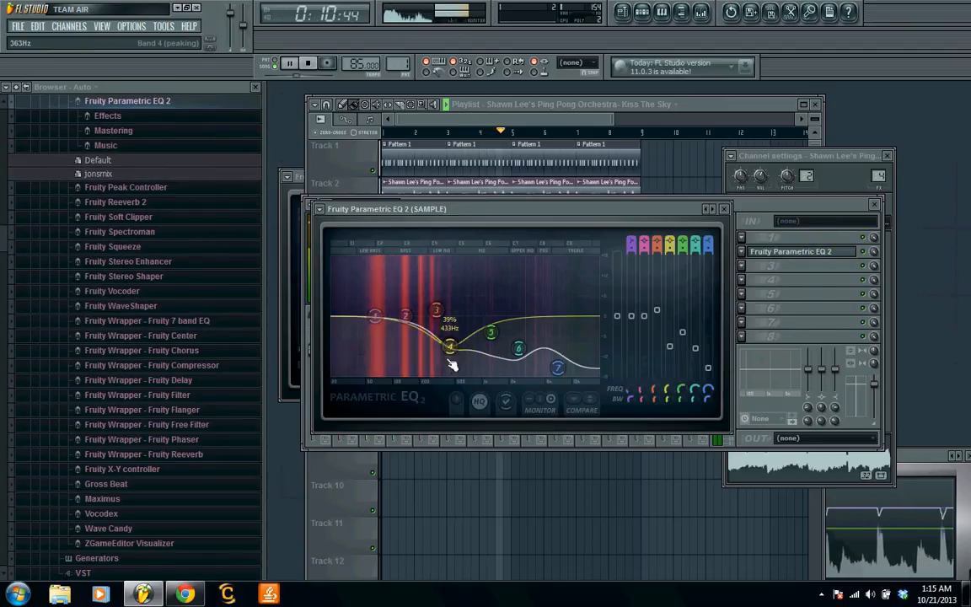
drag(452, 365, 529, 319)
drag(557, 368, 573, 325)
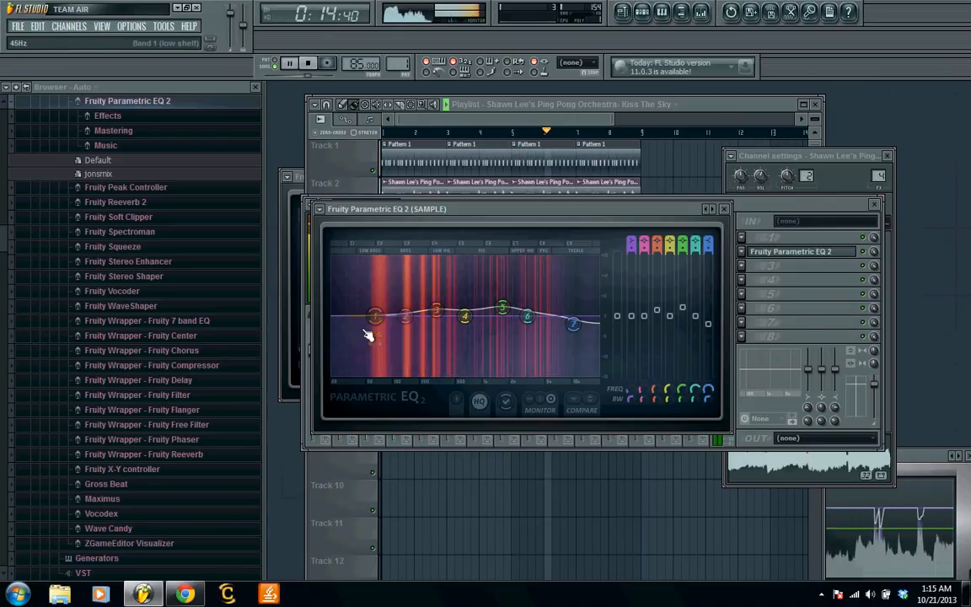
- Cut the sample's low end by lowering equalizer bands 1, 2, 3 and 5, keep band 6 near flat, and stop playback
drag(375, 317, 384, 374)
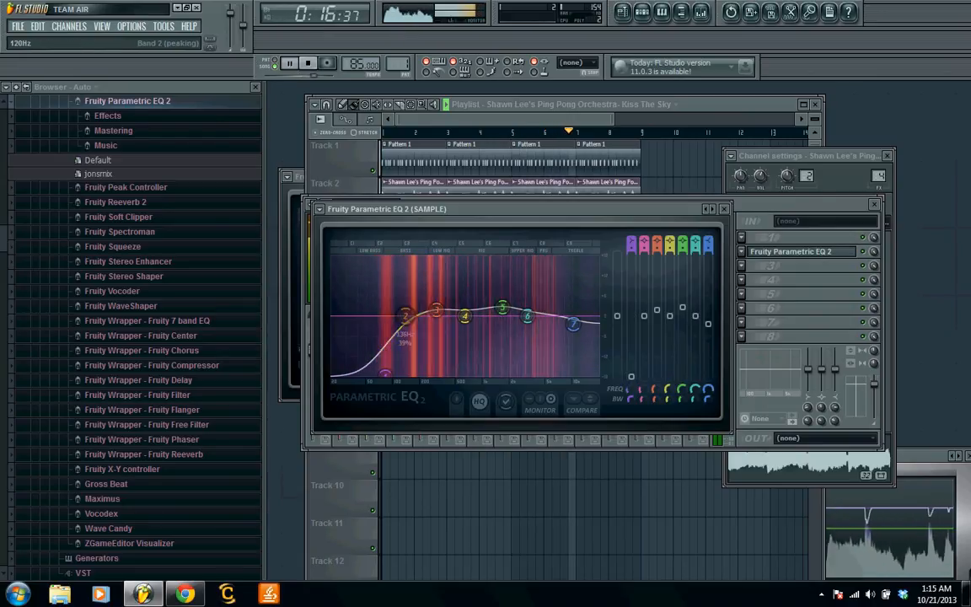
drag(405, 316, 413, 350)
drag(436, 310, 509, 362)
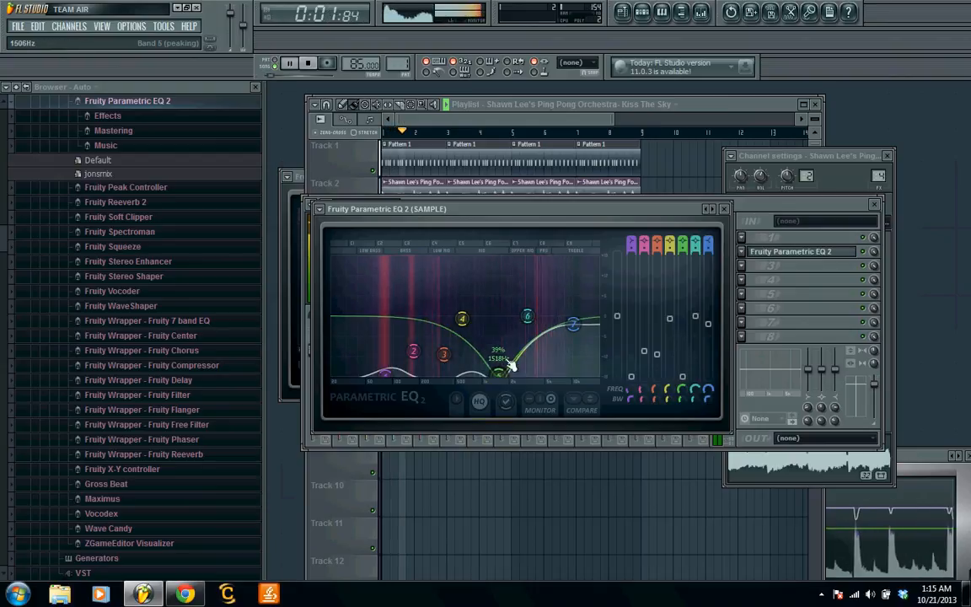
mouse_move(528, 316)
mouse_down()
mouse_move(537, 370)
mouse_move(517, 289)
mouse_move(518, 303)
mouse_up()
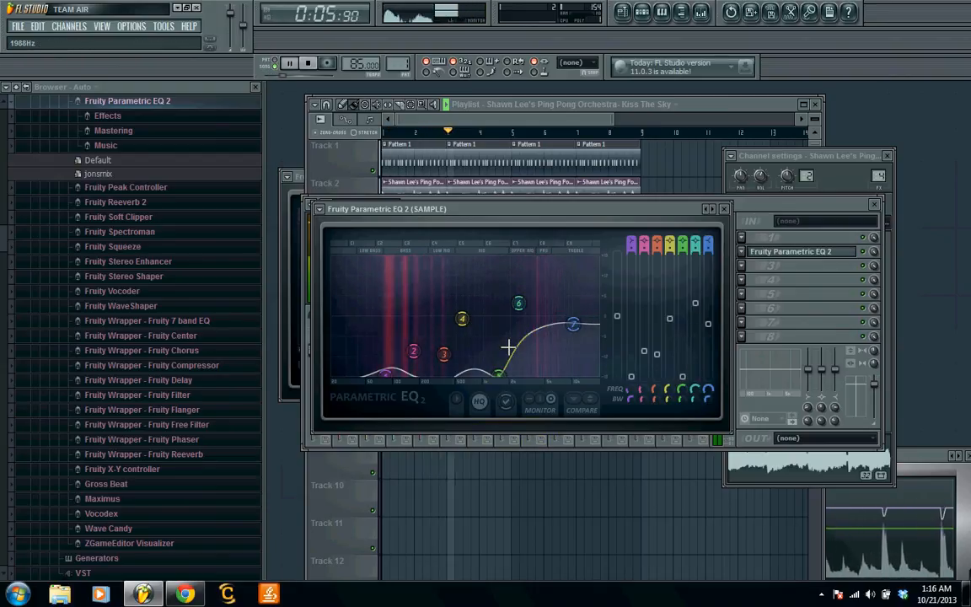
drag(501, 376, 482, 347)
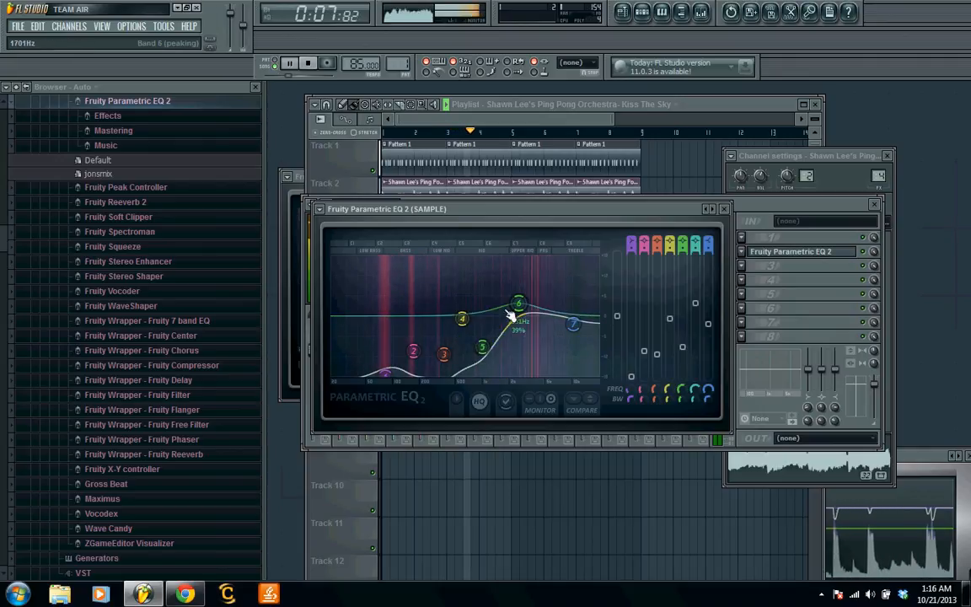
drag(517, 304, 517, 315)
drag(444, 354, 444, 341)
key(space)
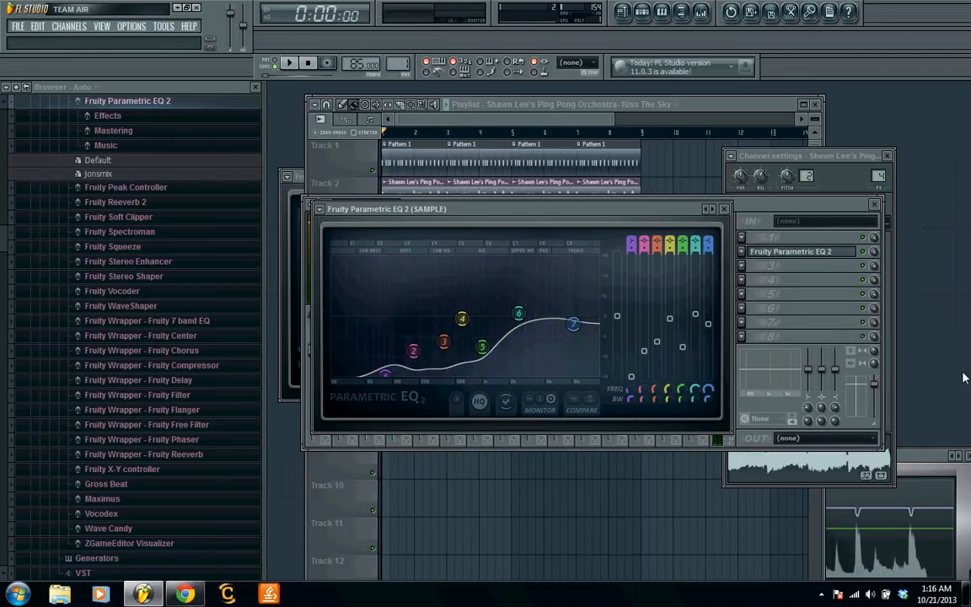
- Remove Fruity Parametric EQ 2 from the SAMPLE track's second effect slot
click(742, 252)
mouse_move(761, 266)
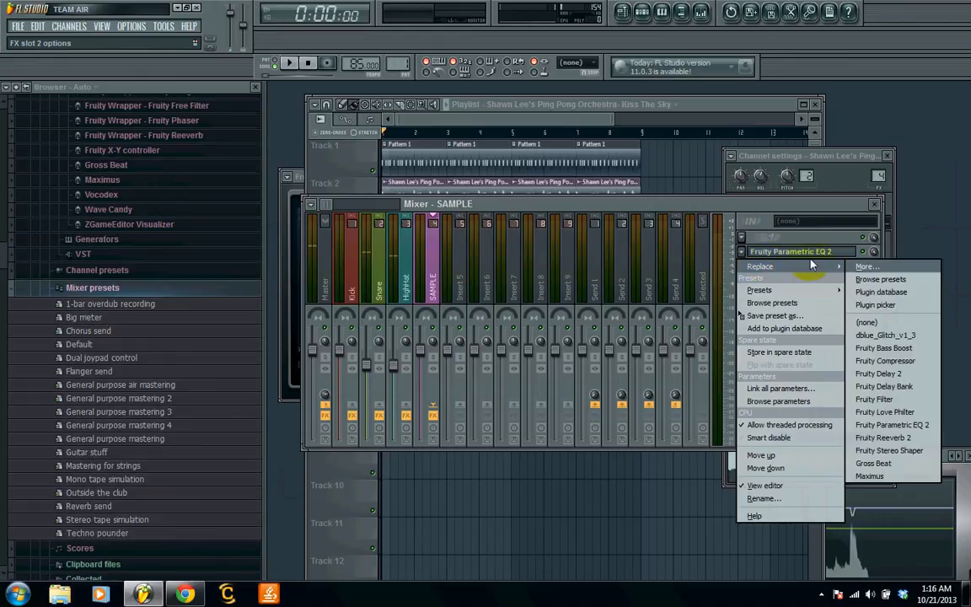
click(868, 323)
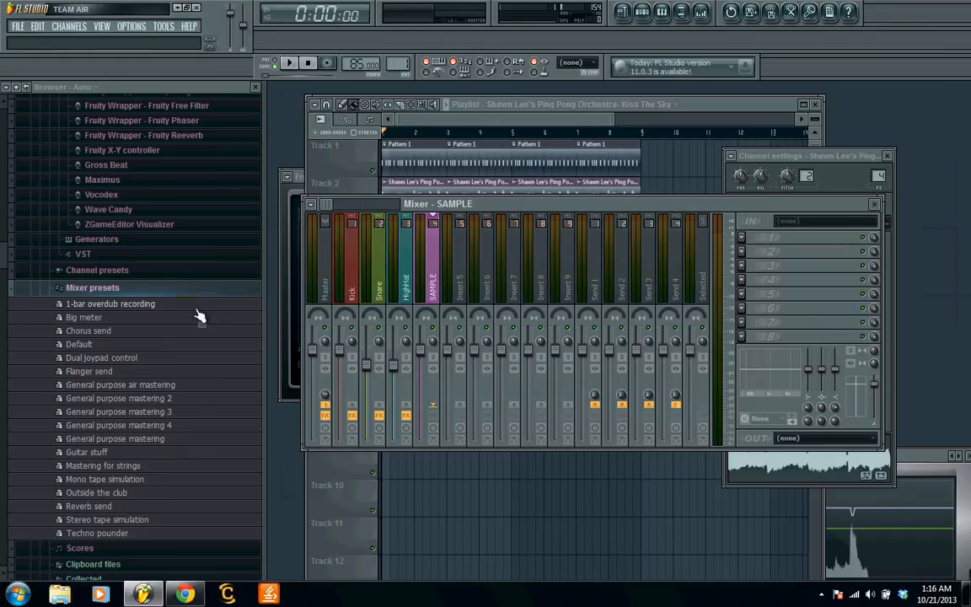
- Replace the Fruity Limiter in effect slot 8 of the Master mixer track with Maximus
click(328, 287)
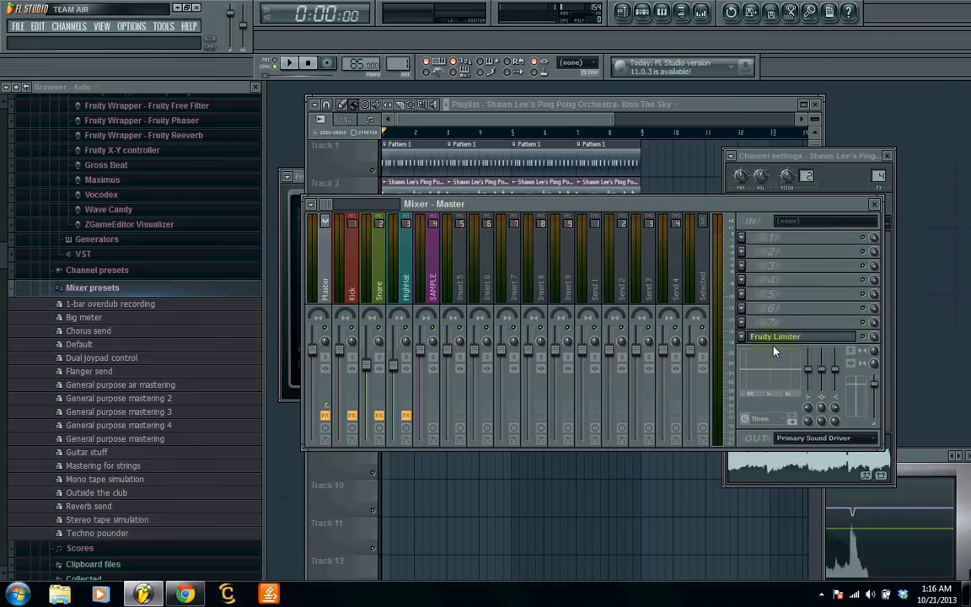
click(743, 338)
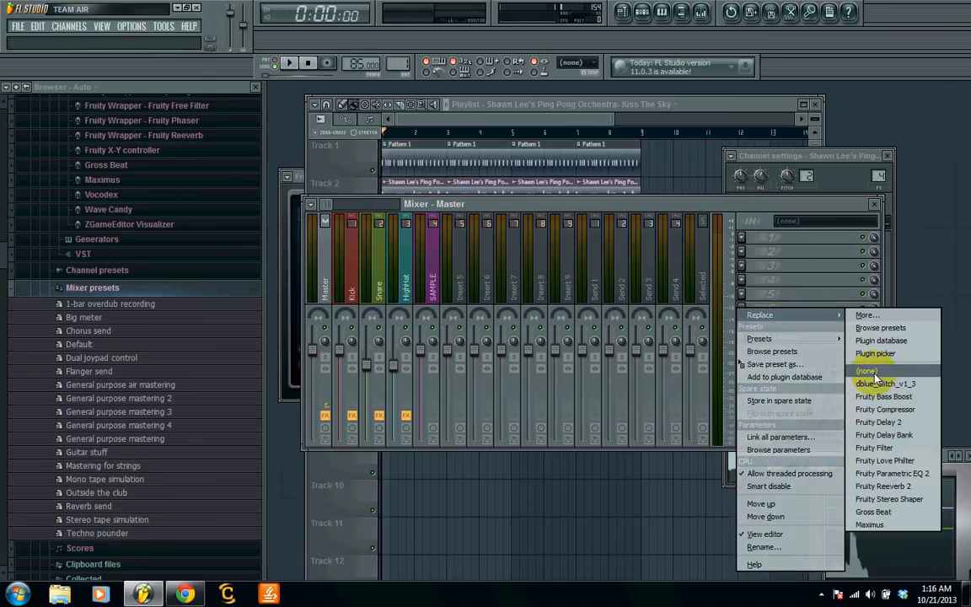
click(866, 371)
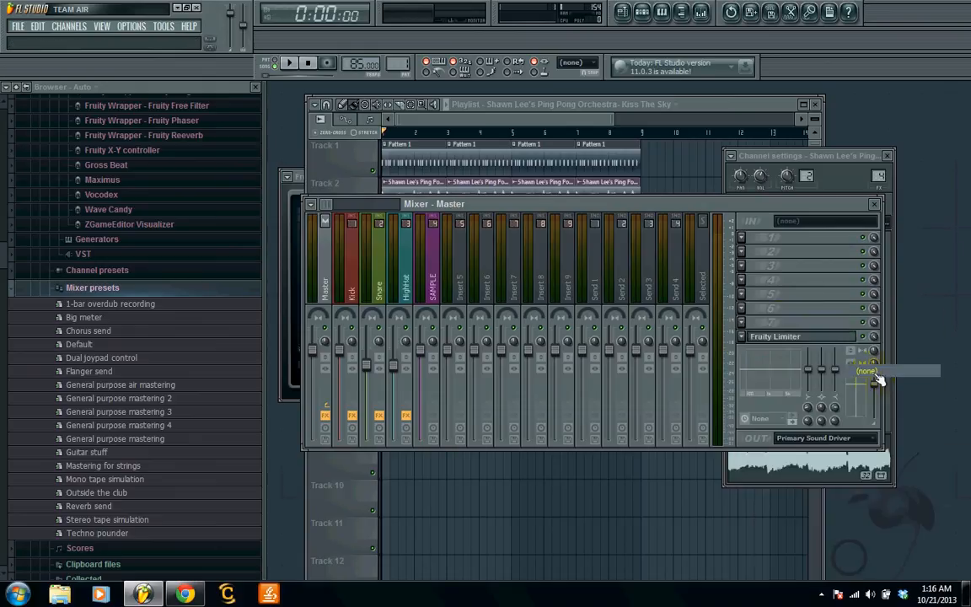
click(743, 337)
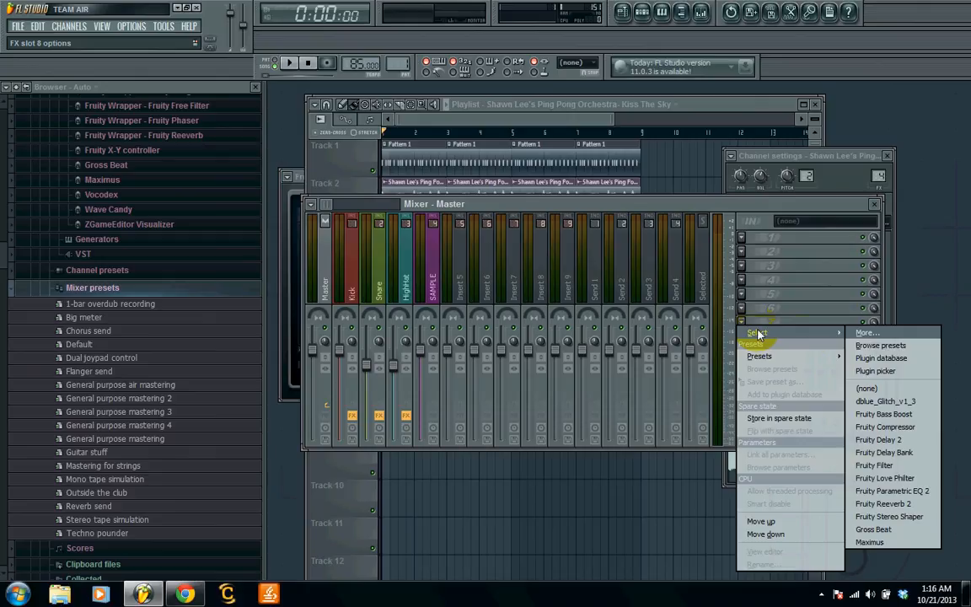
click(912, 546)
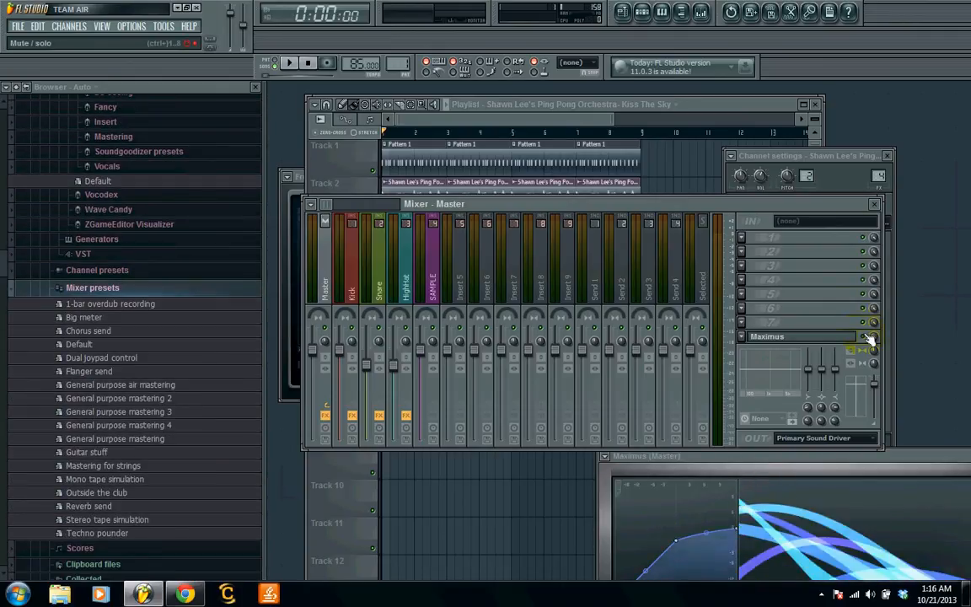
- Audition the mix with Maximus bypassed and enabled on the Master track, and move its window beneath the mixer
key(space)
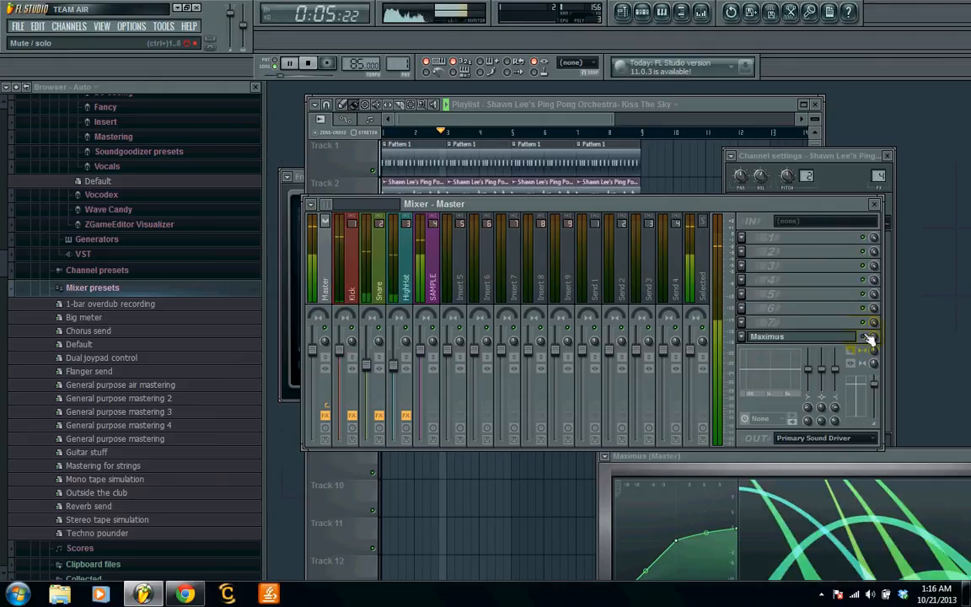
key(space)
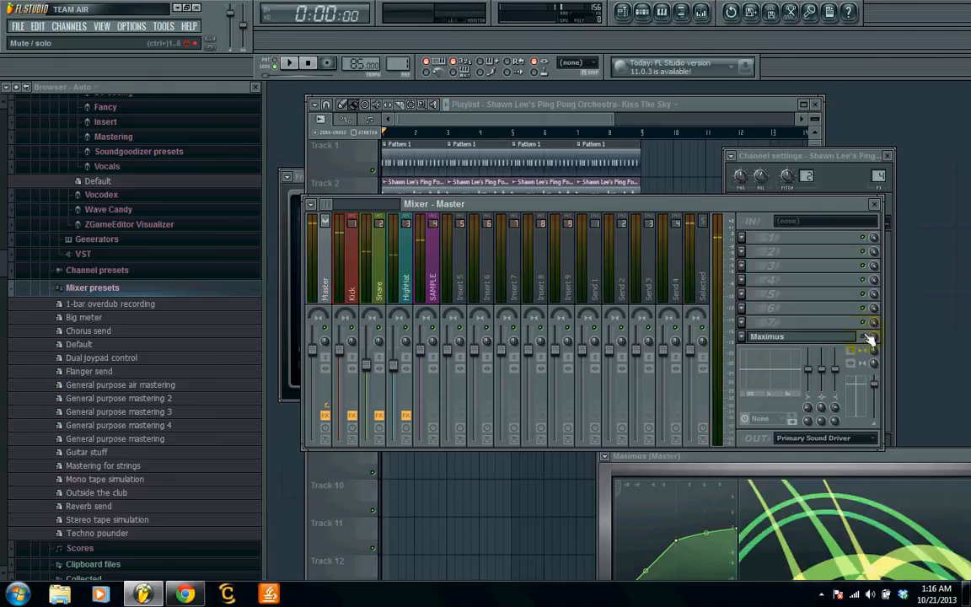
click(891, 456)
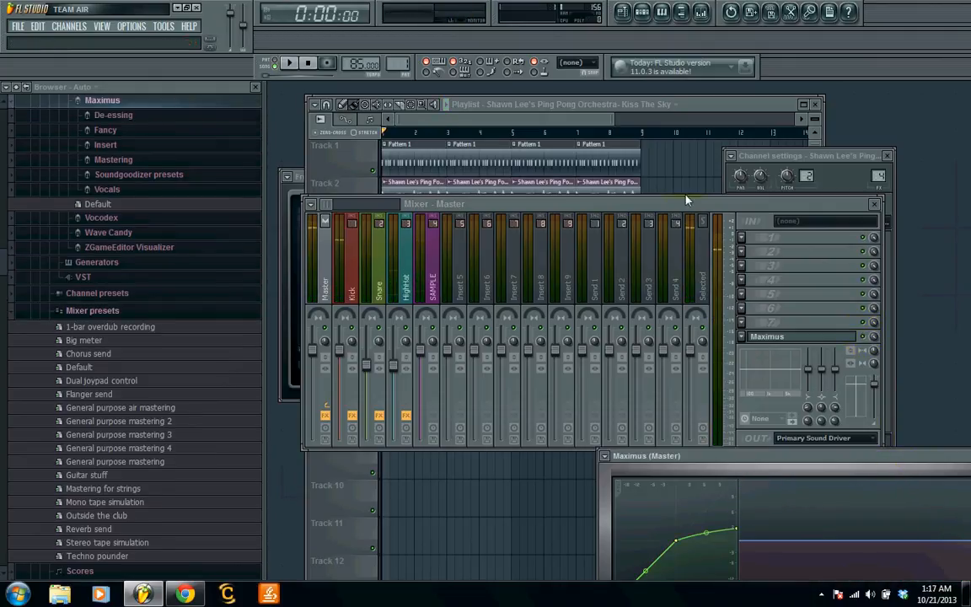
drag(919, 455, 779, 462)
key(space)
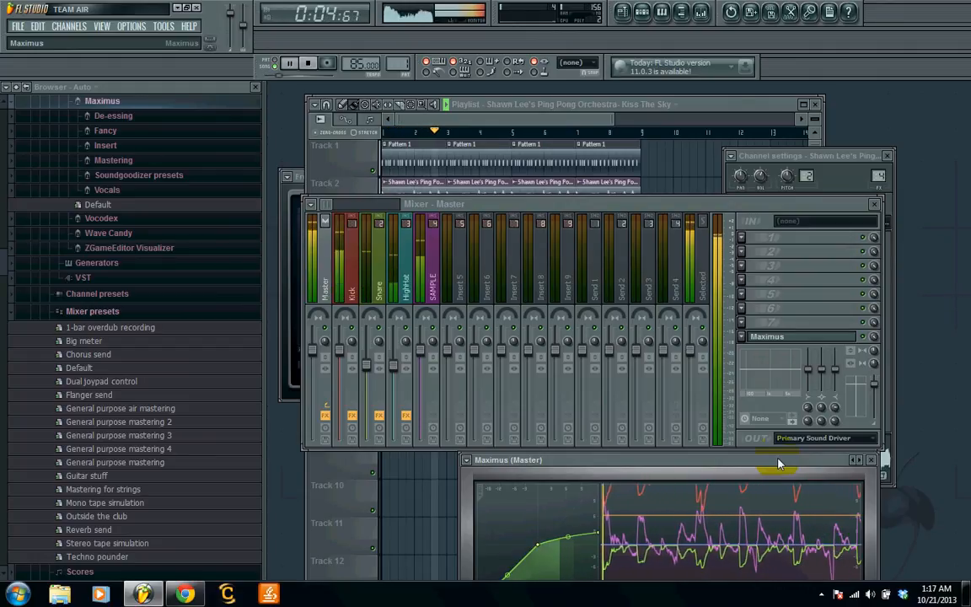
key(space)
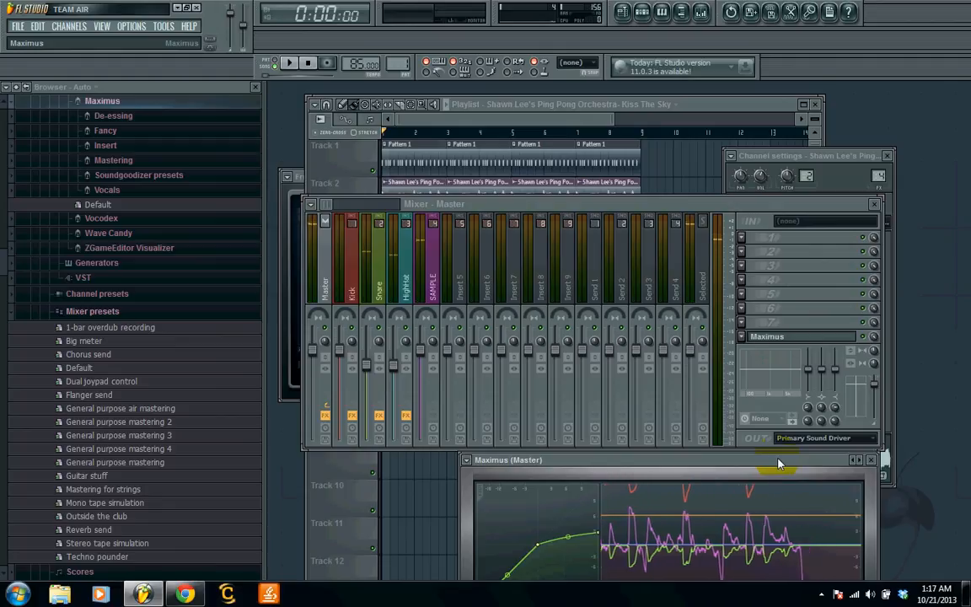
- Bring the full Maximus window into view and load its Master aid 1 mastering preset
drag(779, 463, 747, 165)
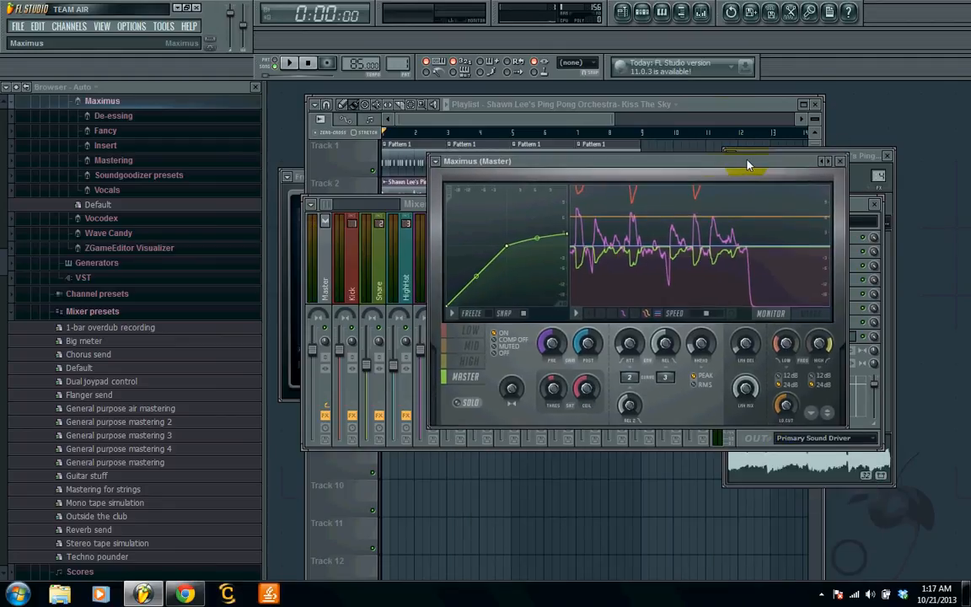
click(440, 167)
mouse_move(456, 199)
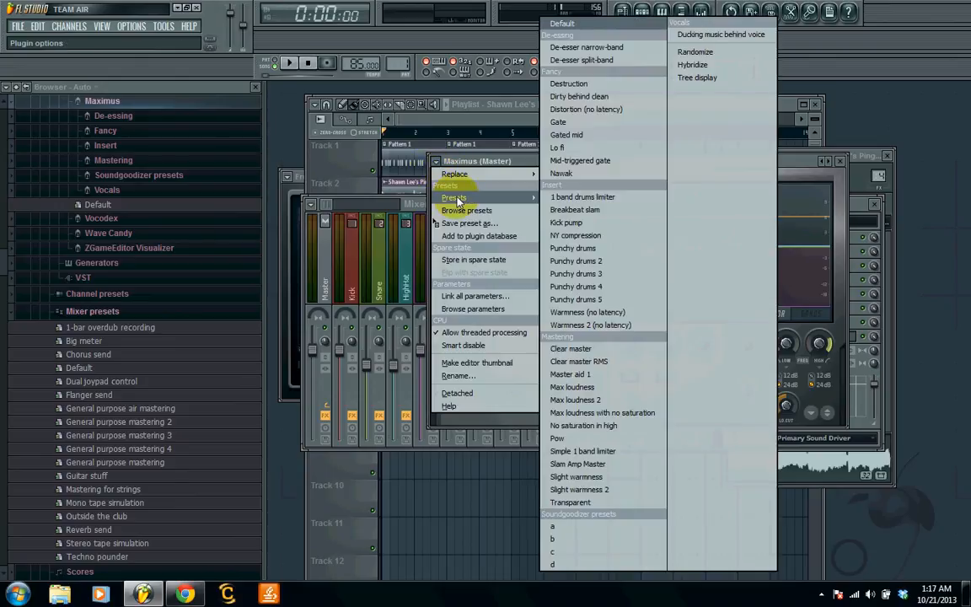
click(569, 374)
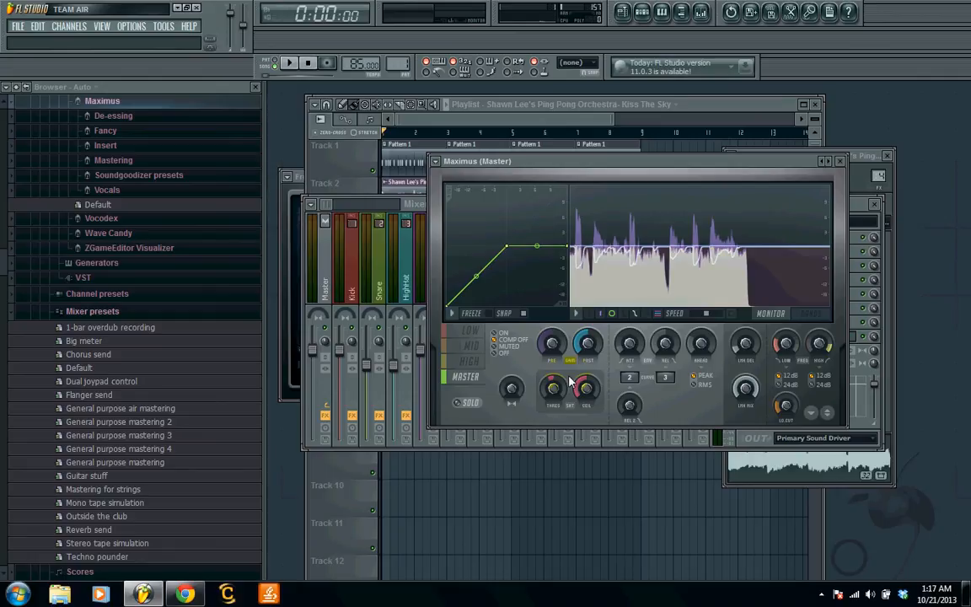
- Play the mix through the Master aid 1 preset and toggle Maximus on the Master track to compare the sound
key(space)
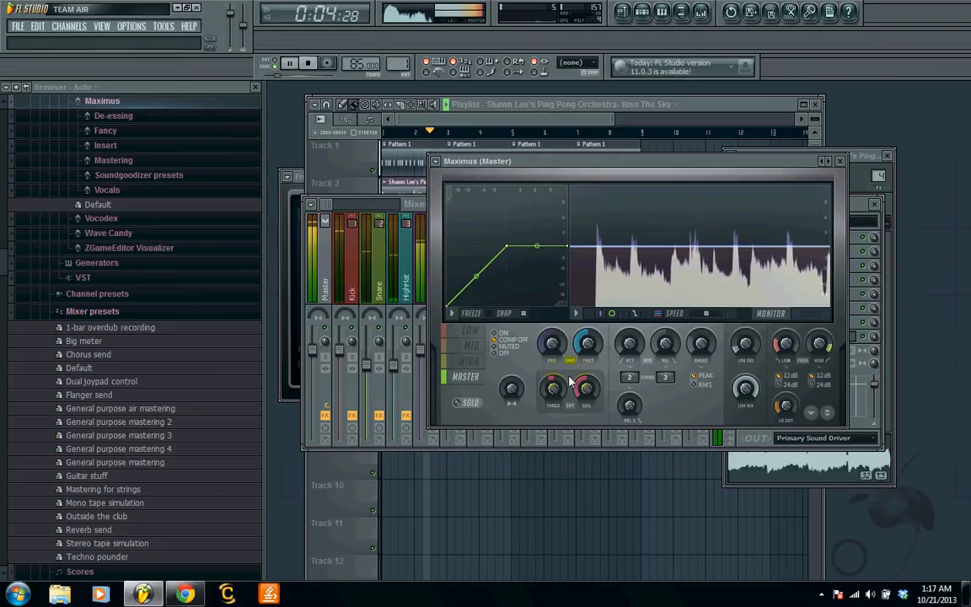
key(space)
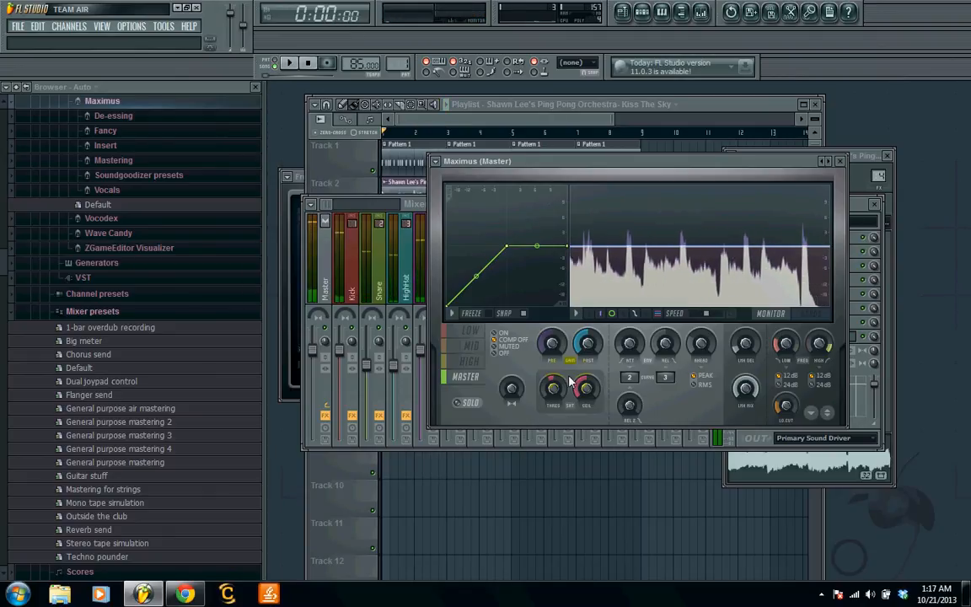
click(868, 344)
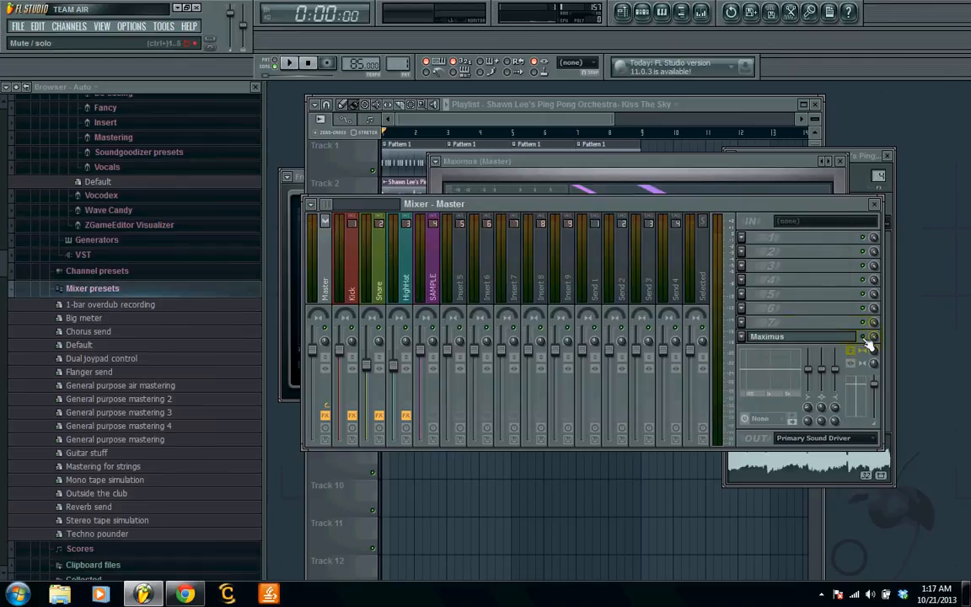
key(space)
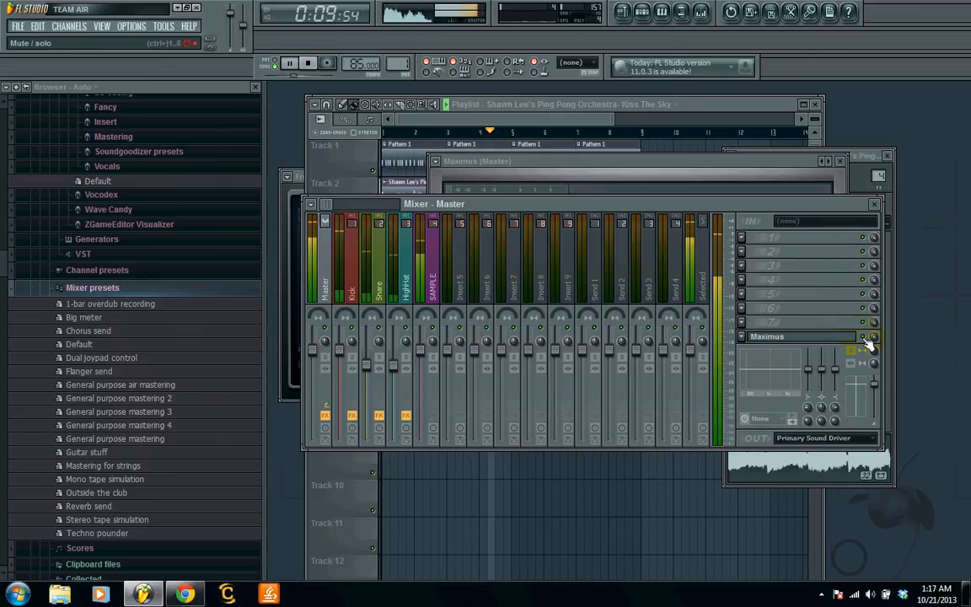
key(space)
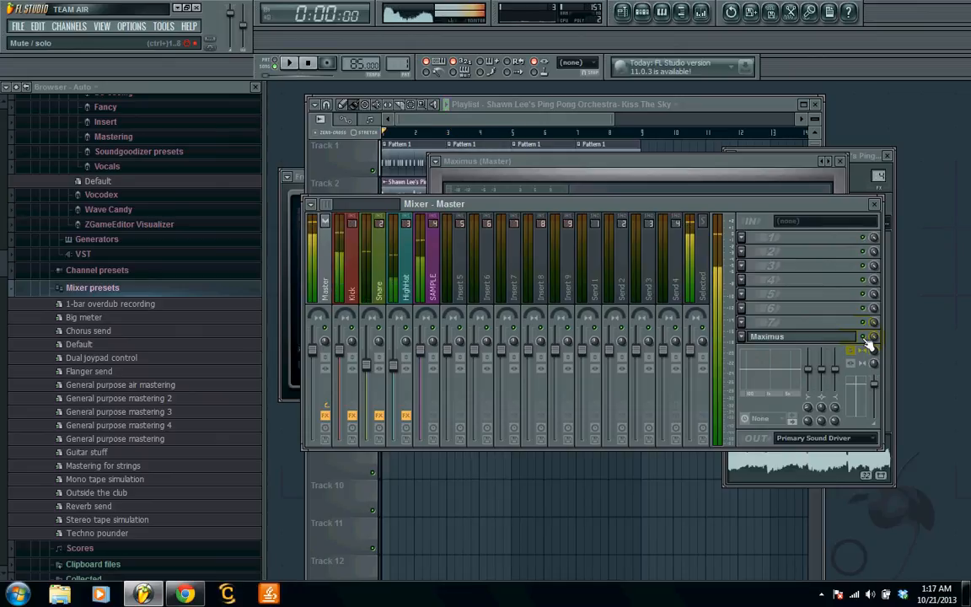
- Set the Maximus pre gain to 2.8 dB on the low band, 4.0 dB on the mid band and 6.3 dB on the high band
click(826, 339)
click(823, 339)
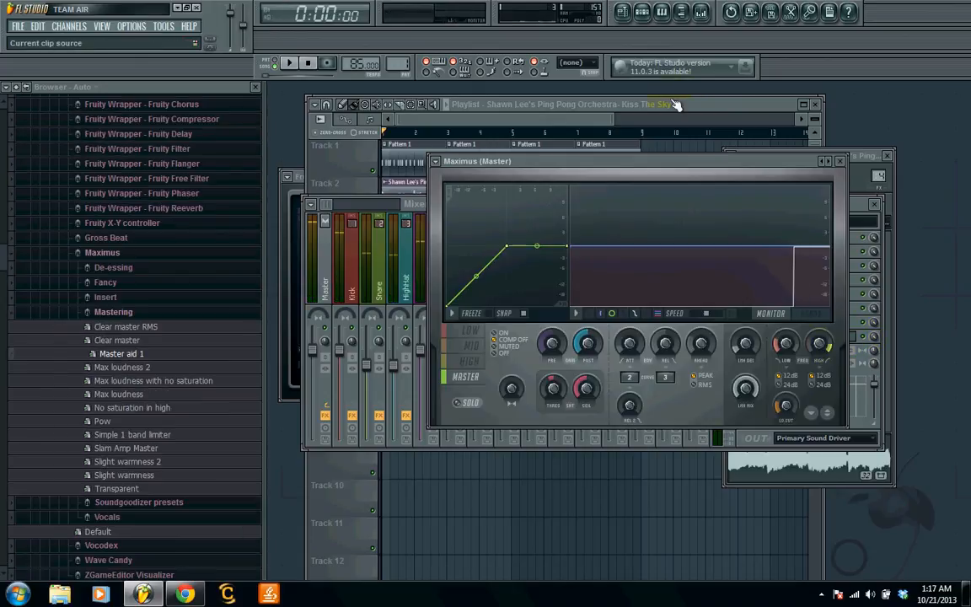
drag(506, 161, 425, 180)
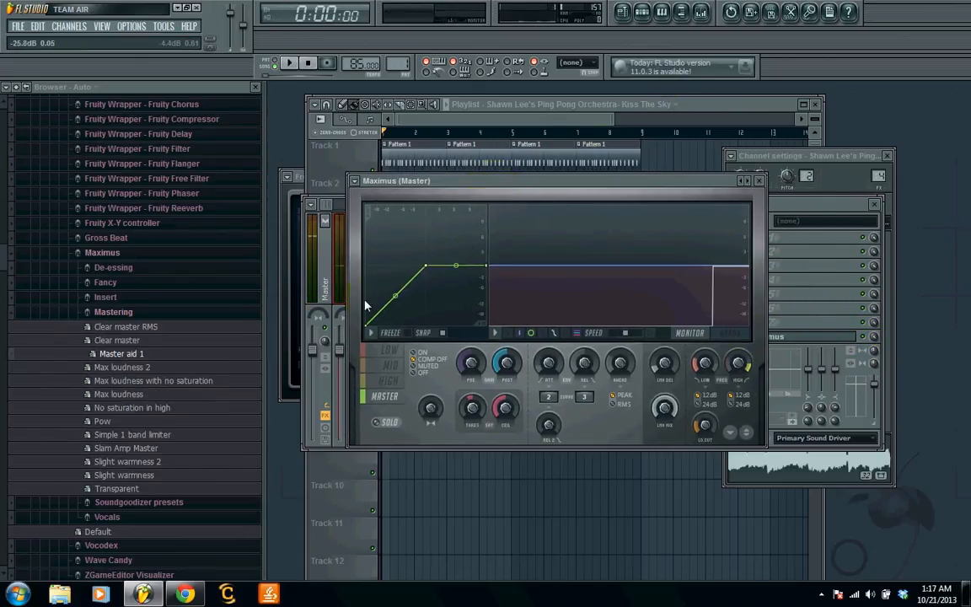
click(398, 350)
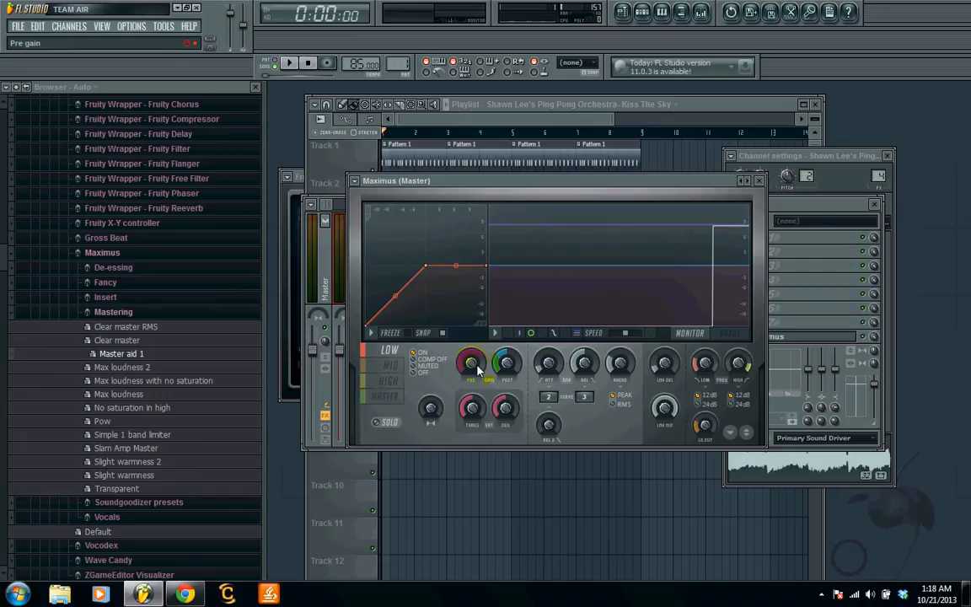
drag(477, 365, 477, 413)
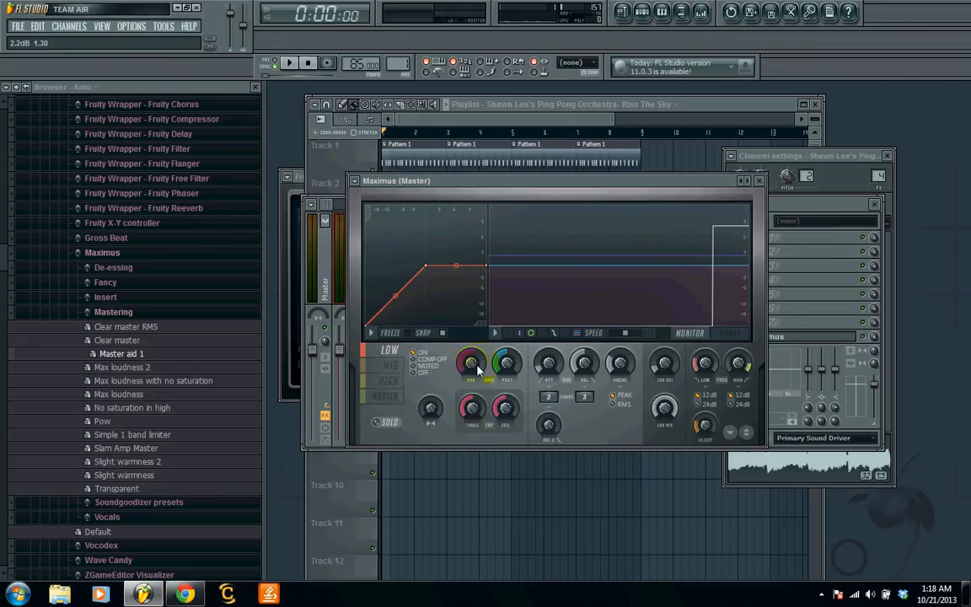
drag(477, 367, 477, 354)
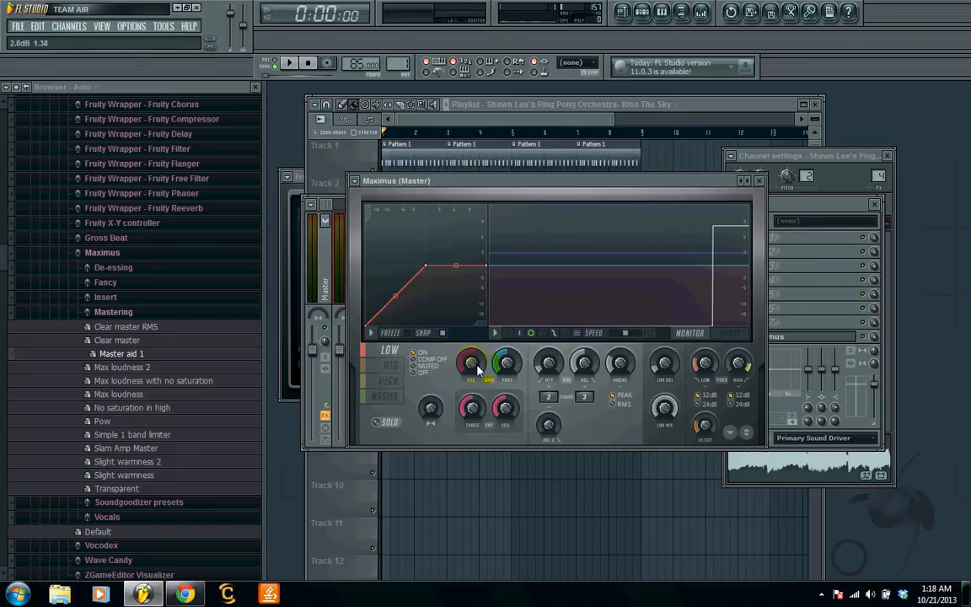
click(393, 366)
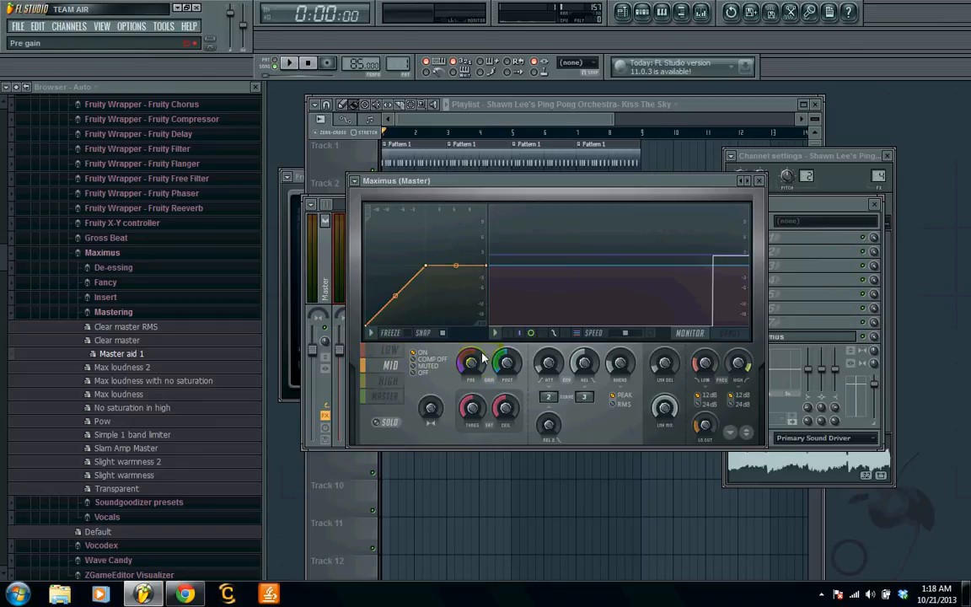
drag(470, 364, 470, 354)
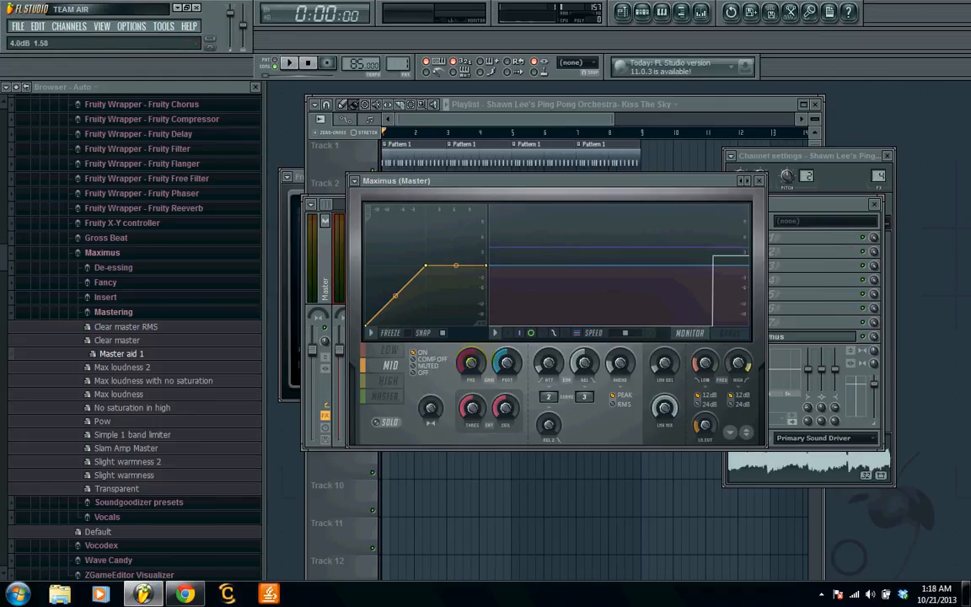
click(389, 381)
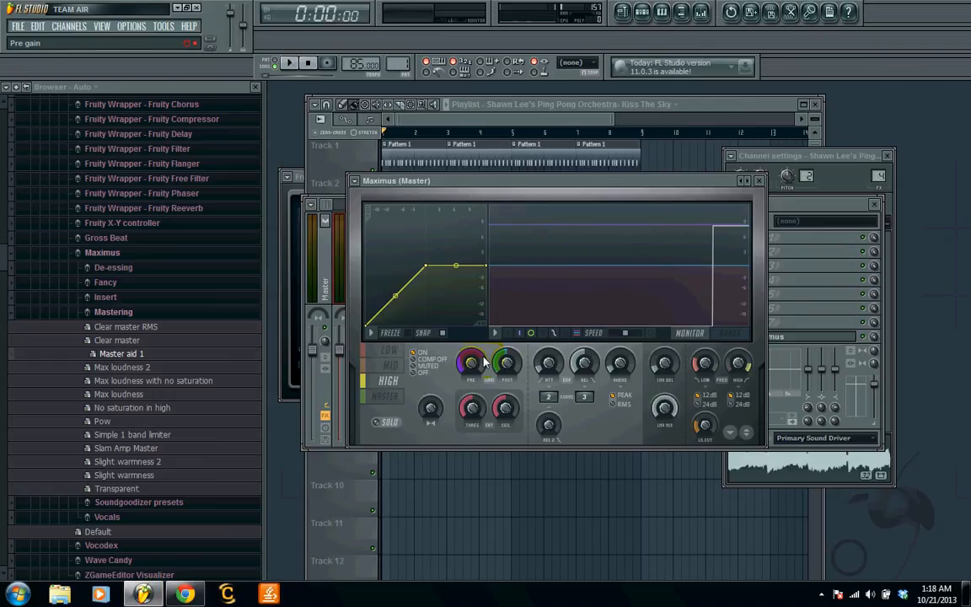
drag(484, 359, 484, 347)
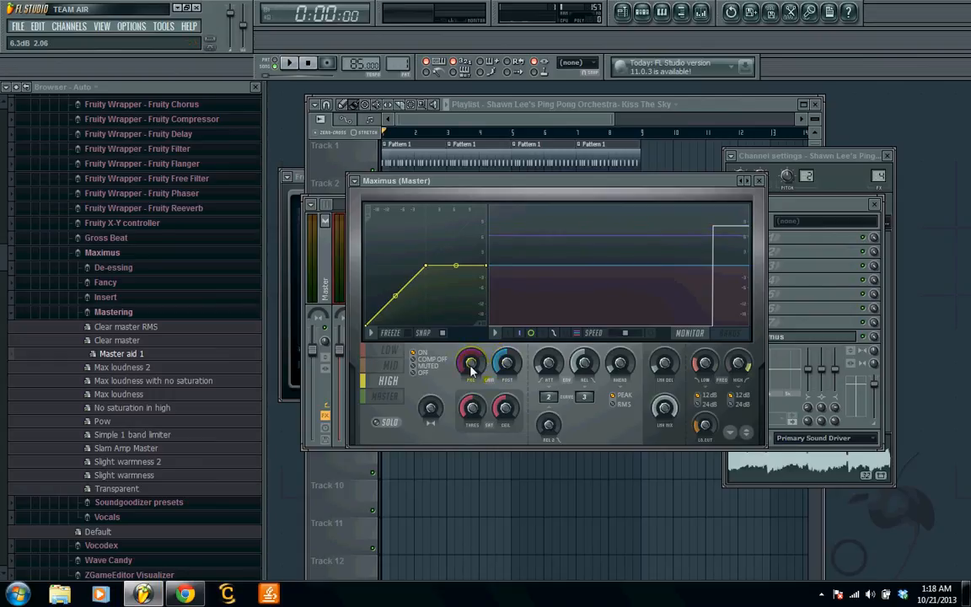
- Raise the Maximus master band's post gain to 2.4 dB during playback and ease it back slightly
click(385, 397)
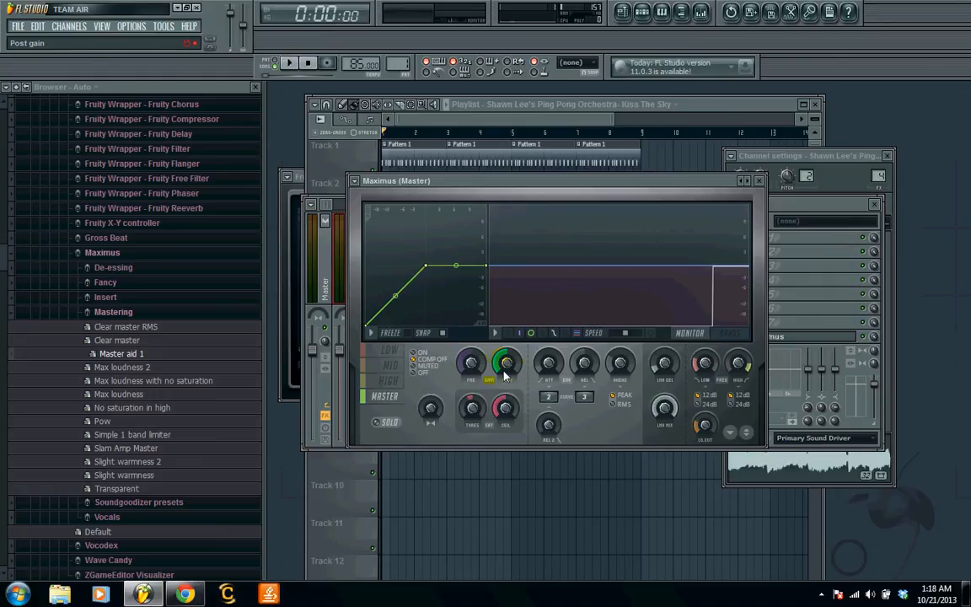
key(space)
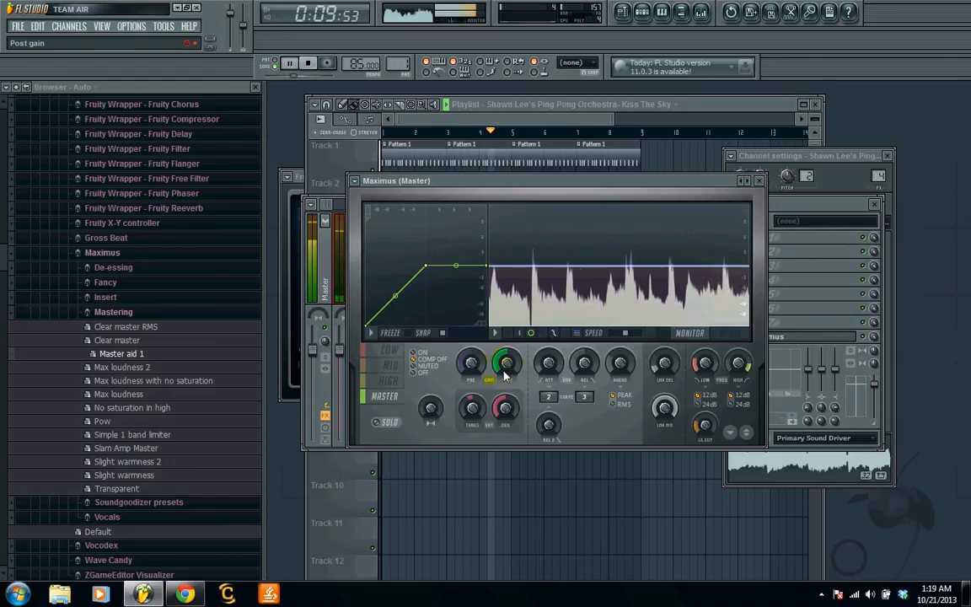
drag(508, 366, 508, 336)
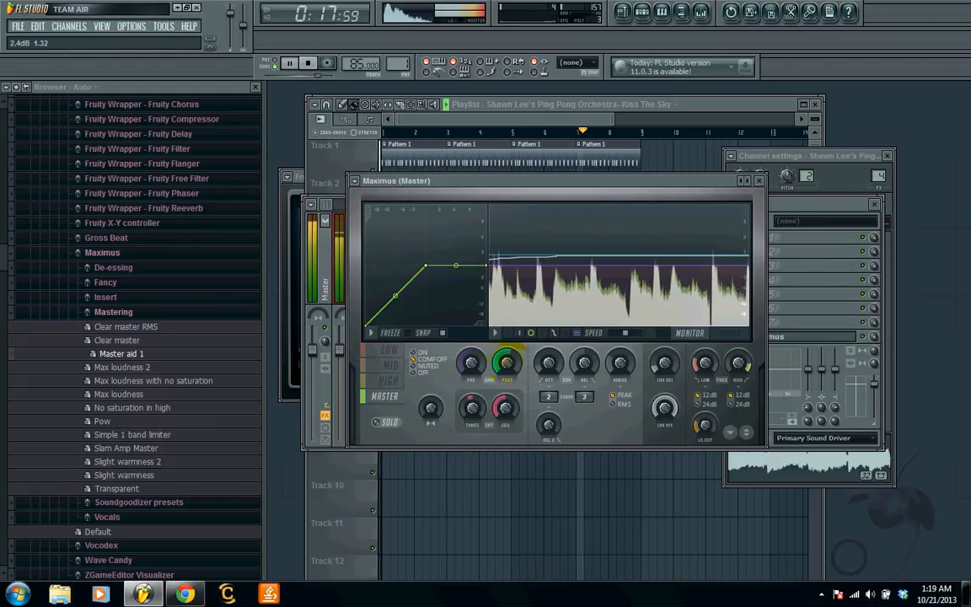
drag(508, 362, 508, 369)
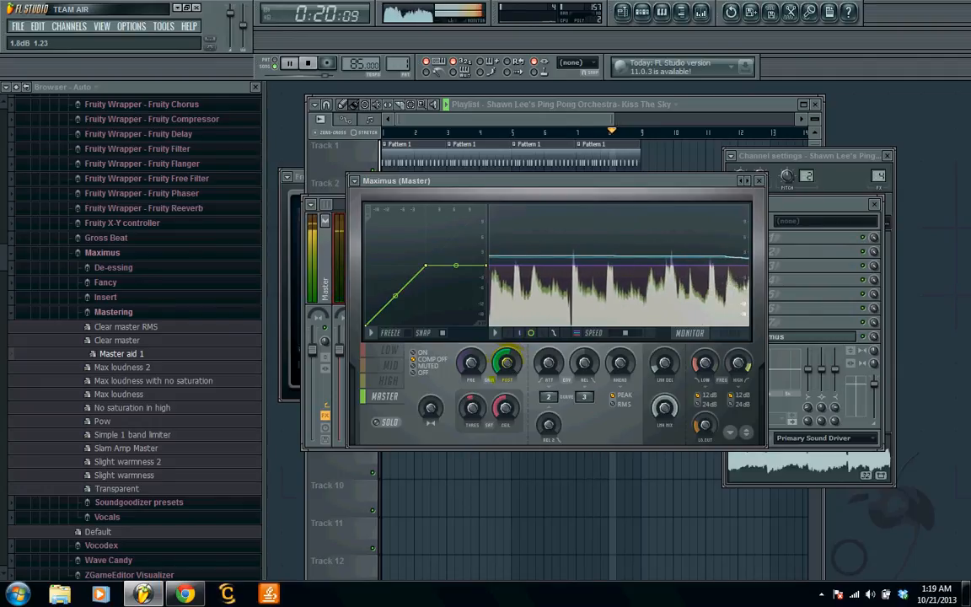
- Slightly lower the Maximus pre gain on the mid and high bands during playback, and stop playback
click(390, 365)
drag(471, 364, 472, 369)
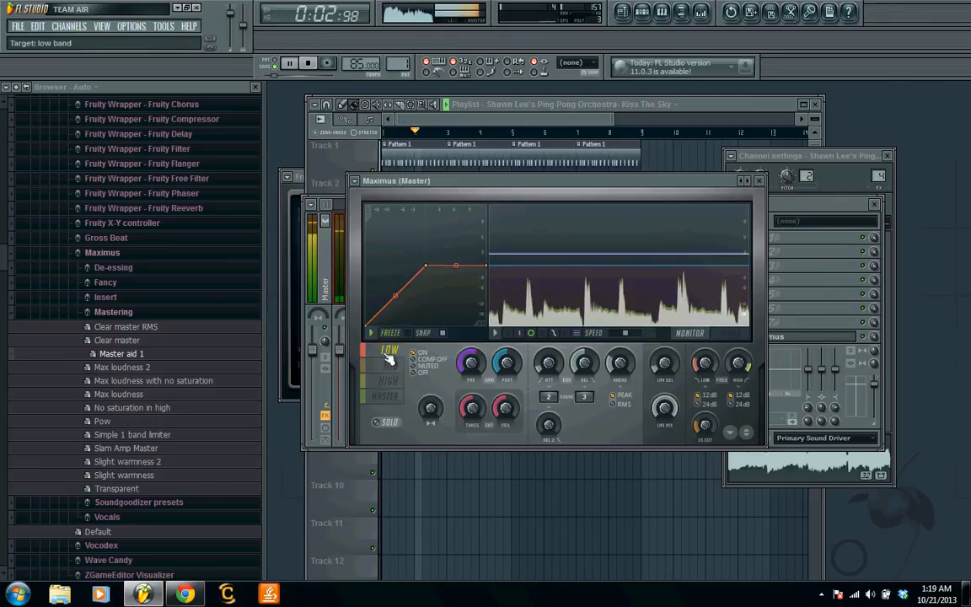
click(390, 350)
click(388, 380)
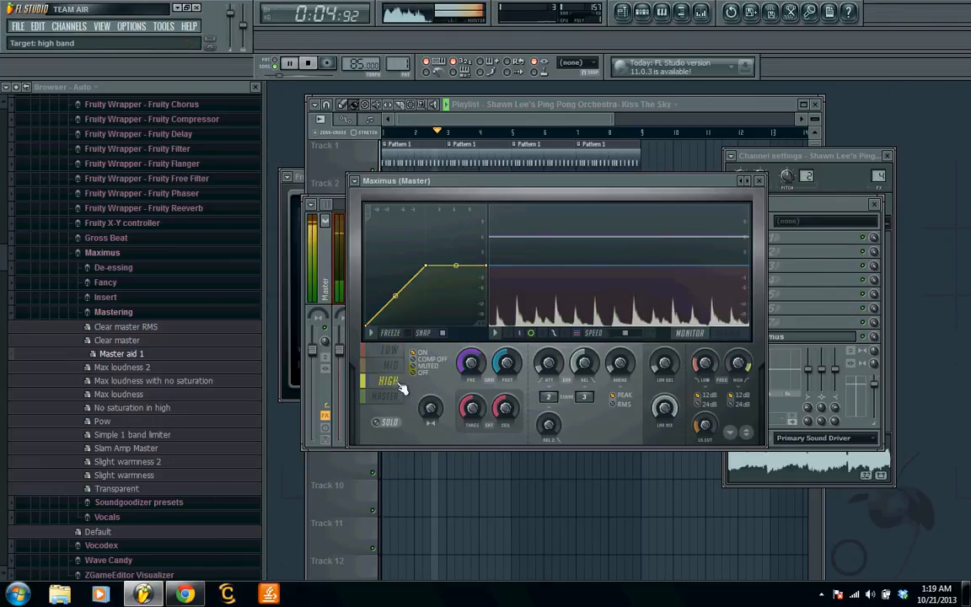
drag(471, 363, 471, 364)
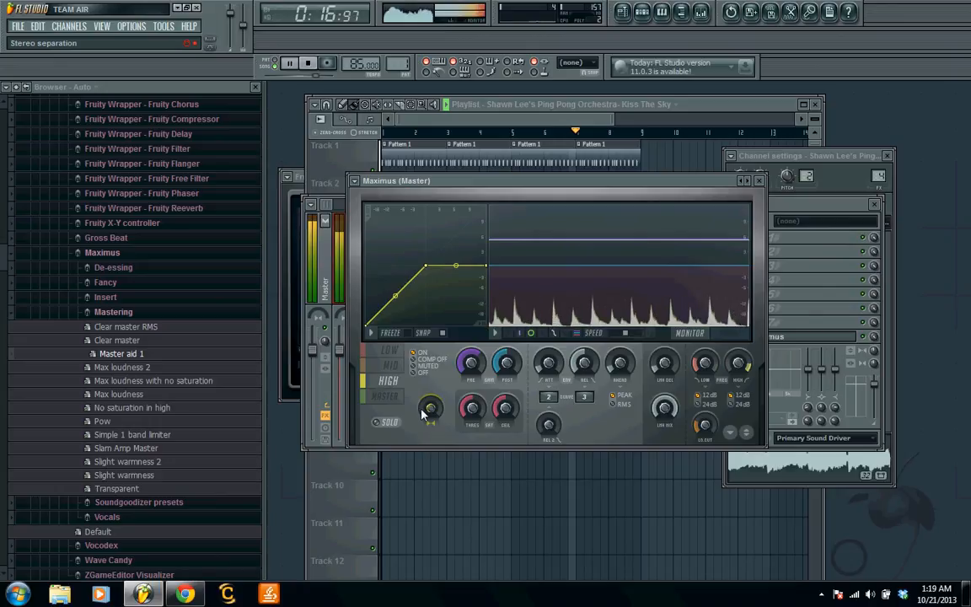
key(space)
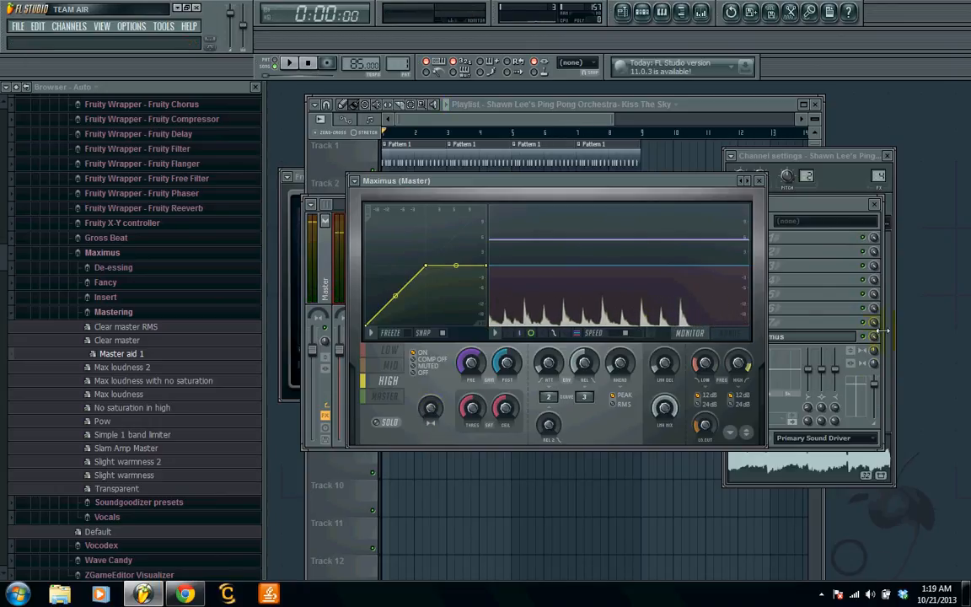
- Compare the finished mix with Maximus bypassed and enabled on the Master track
click(868, 339)
key(space)
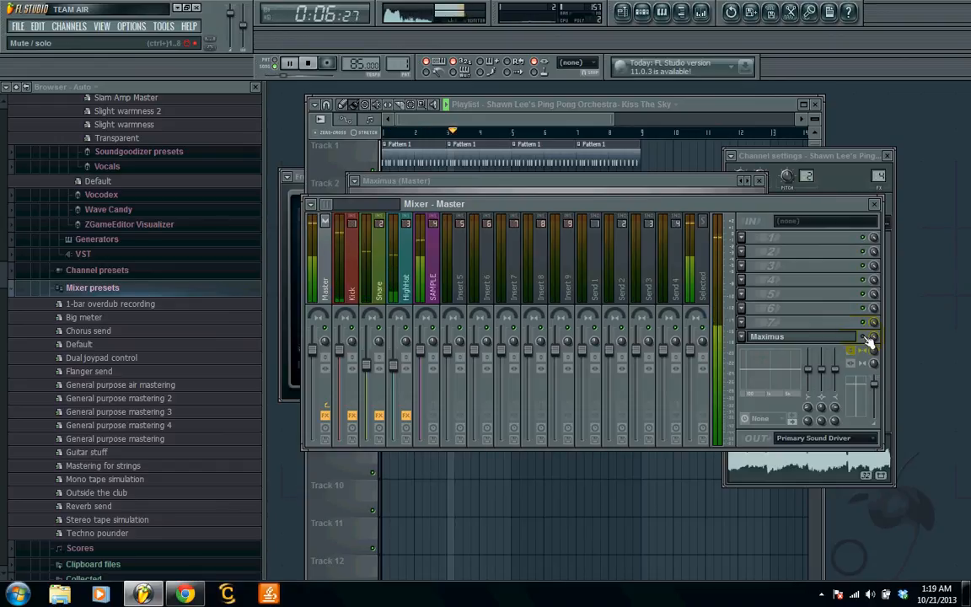
key(space)
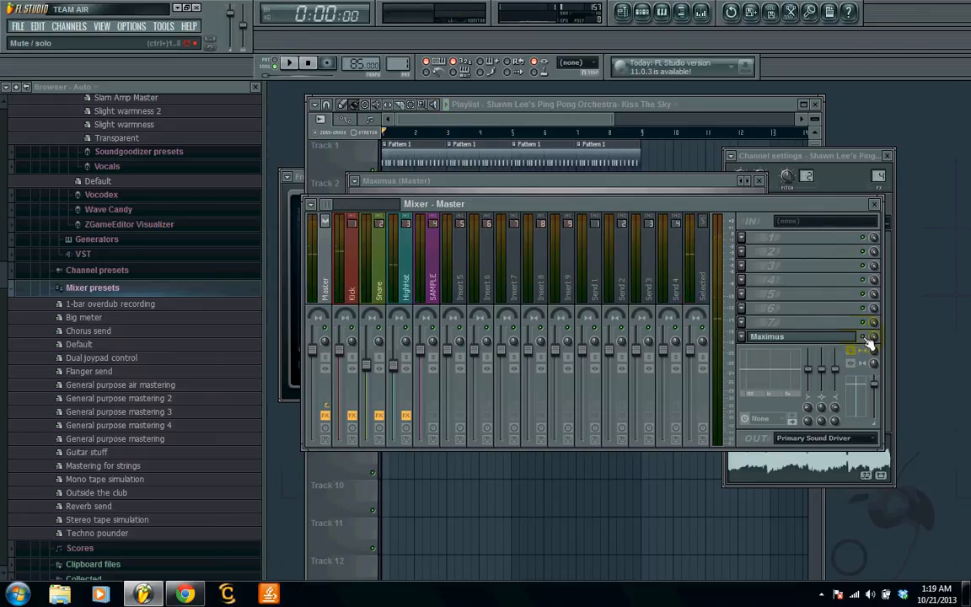
key(space)
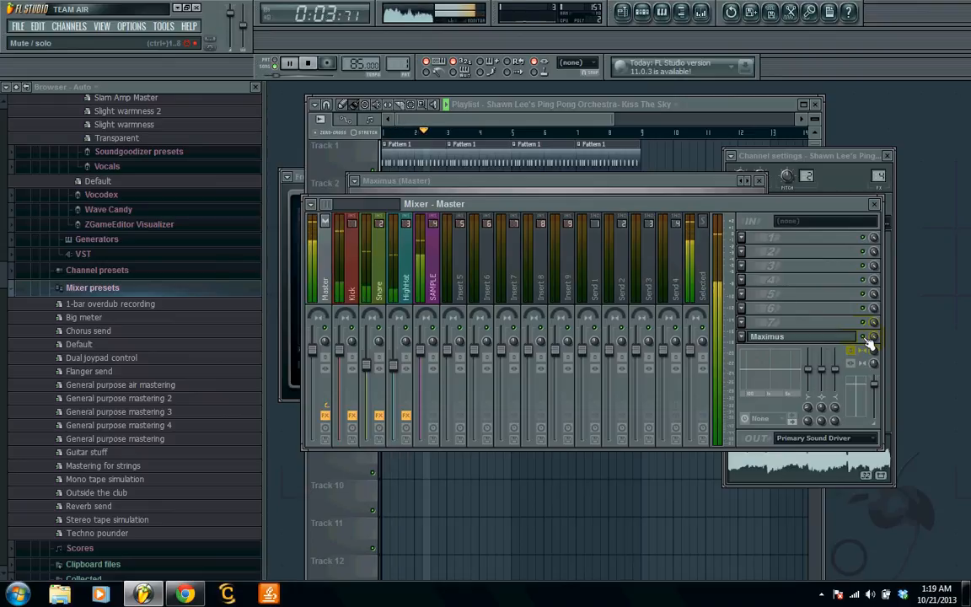
key(space)
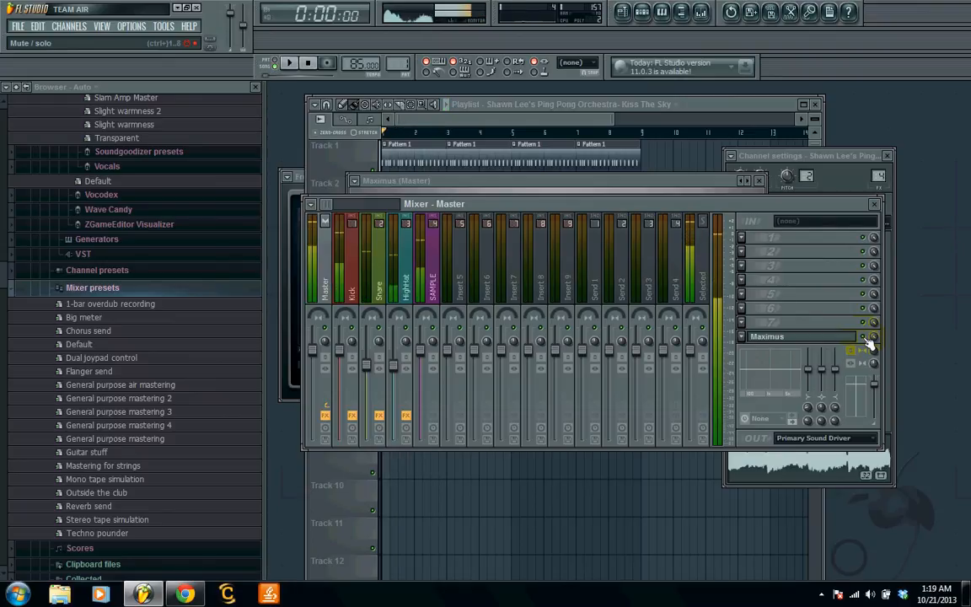